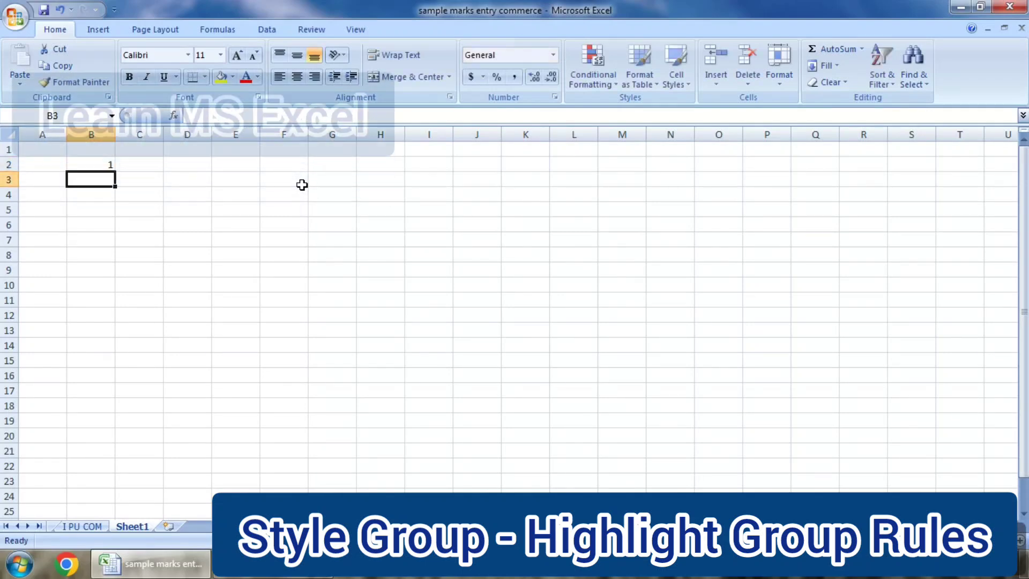
# - Fill B2:B23 with the number series 1 to 22
pyautogui.write('2')
pyautogui.press('Return')
pyautogui.click(236, 239)
pyautogui.moveTo(112, 169); pyautogui.dragTo(114, 476)
pyautogui.click(257, 331)
# - Set the numbers in column B to 14 point and centre them in their cells
pyautogui.moveTo(106, 162); pyautogui.dragTo(113, 481)
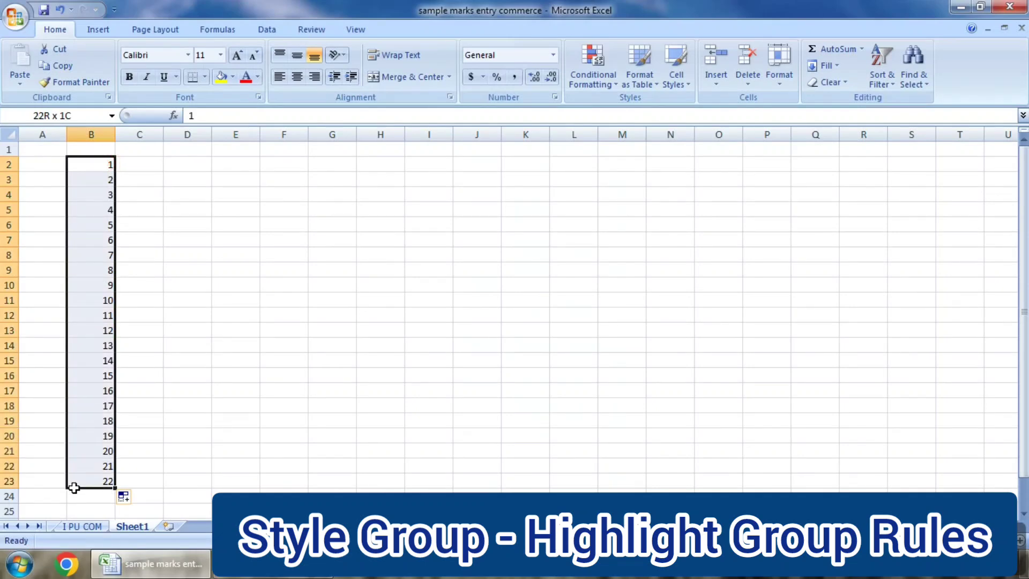
pyautogui.click(237, 55)
pyautogui.click(237, 55)
pyautogui.click(294, 79)
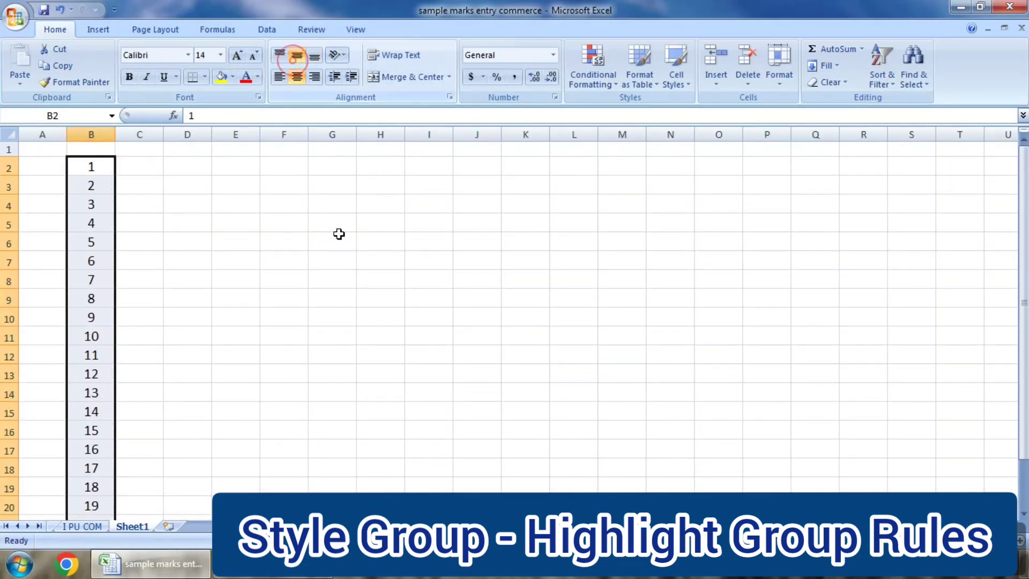
pyautogui.click(230, 199)
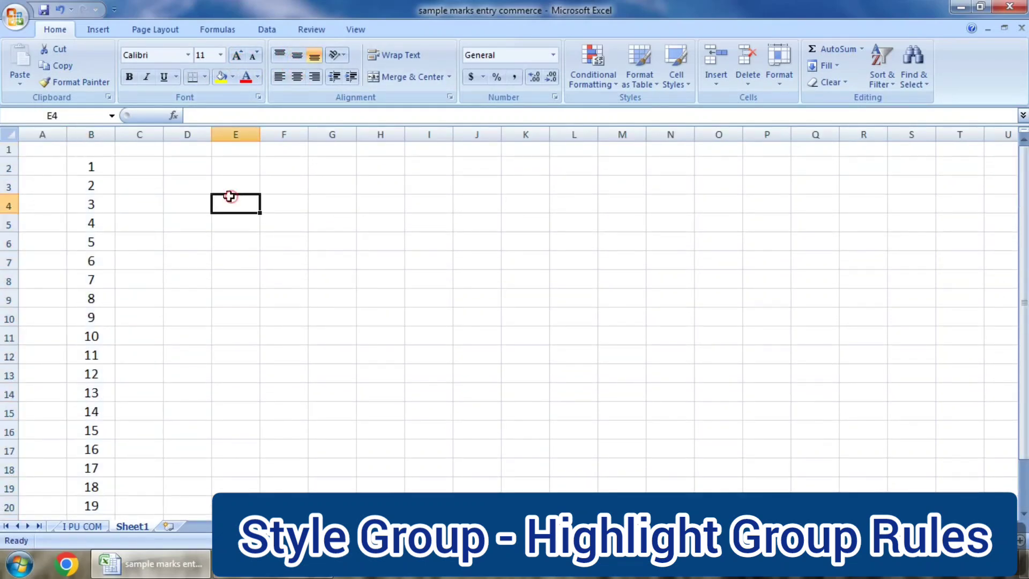
pyautogui.click(94, 167)
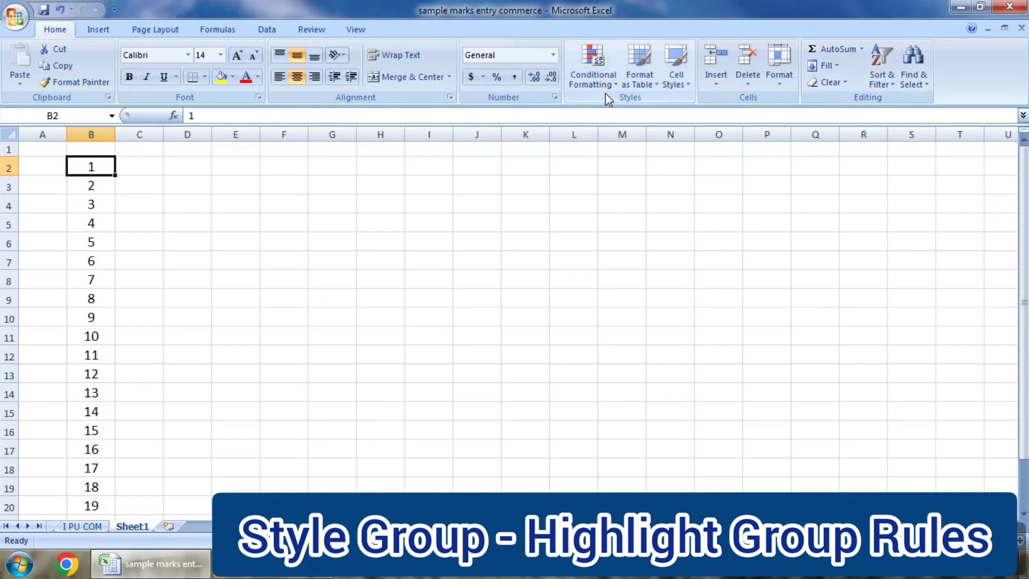
# - Add a Greater Than 10 light red highlight rule to B2, then select B2:B23
pyautogui.click(593, 78)
pyautogui.moveTo(642, 108)
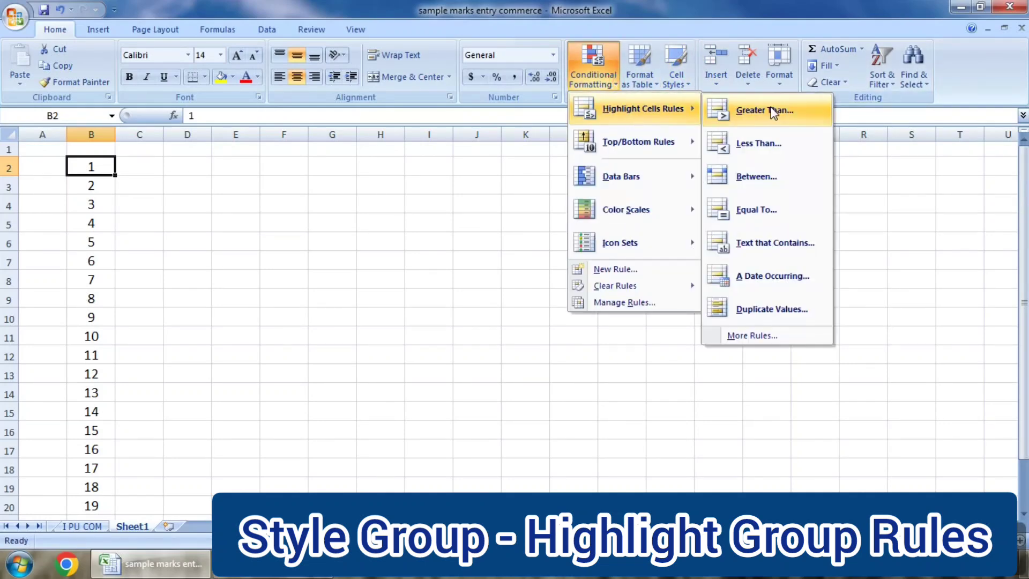
pyautogui.click(773, 110)
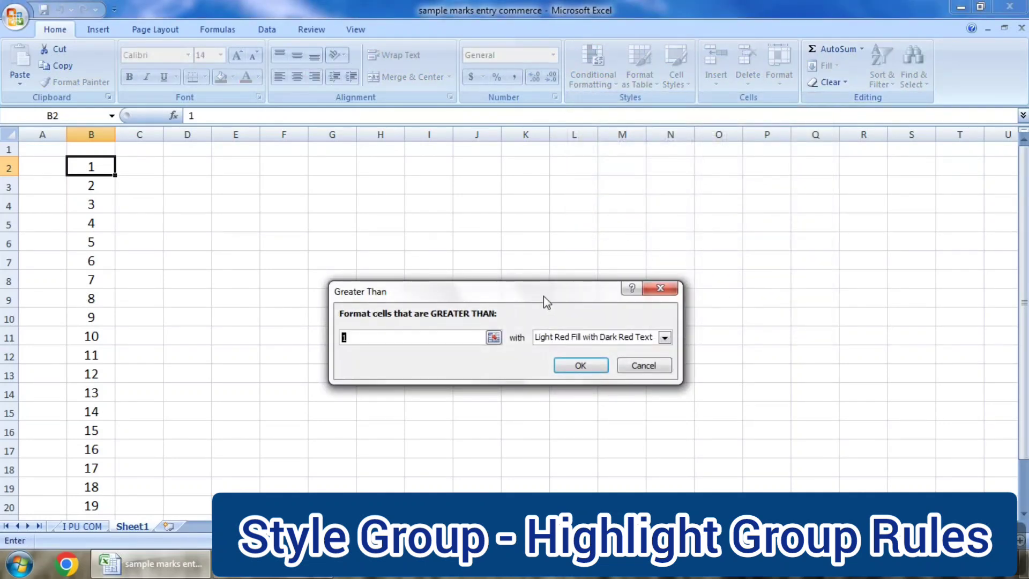
pyautogui.write('10')
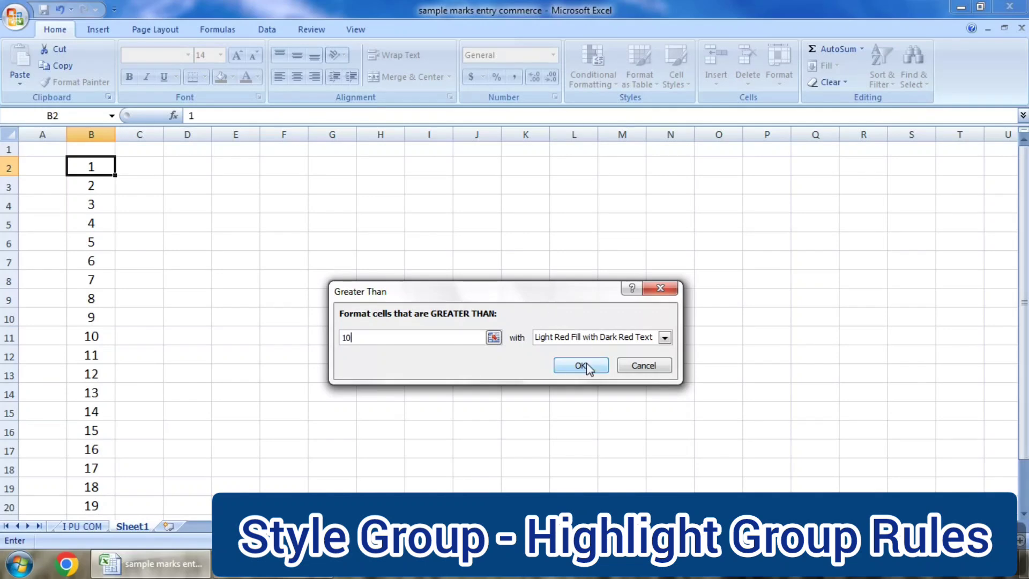
pyautogui.click(580, 365)
pyautogui.moveTo(100, 165); pyautogui.dragTo(110, 533)
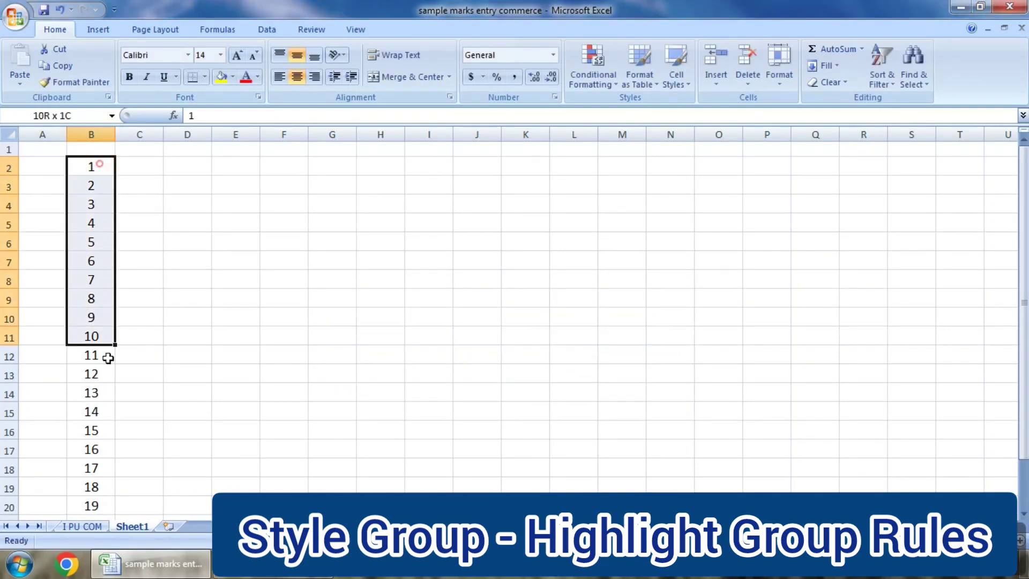
pyautogui.scroll(2, 409, 241)
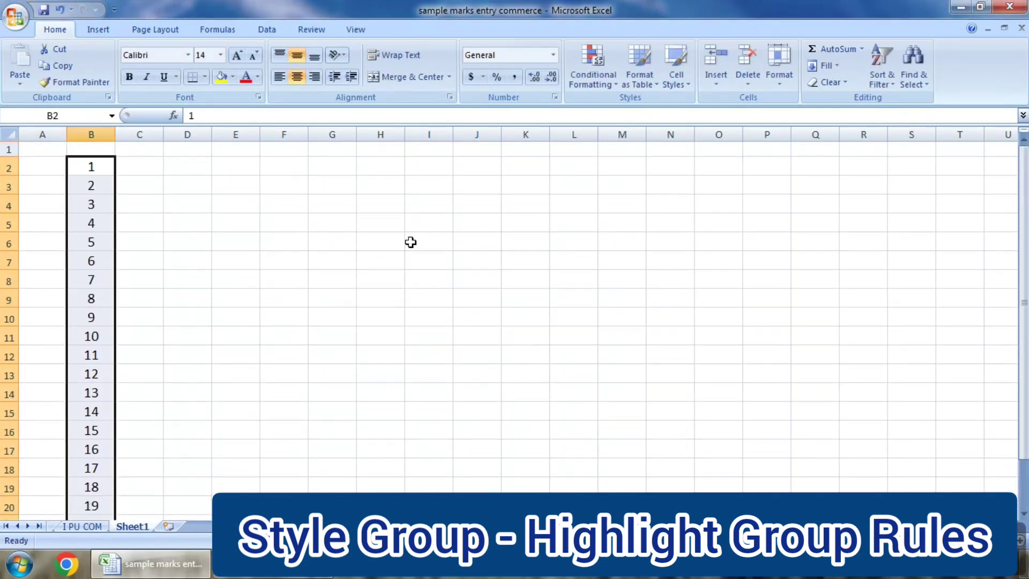
pyautogui.click(615, 82)
pyautogui.moveTo(642, 109)
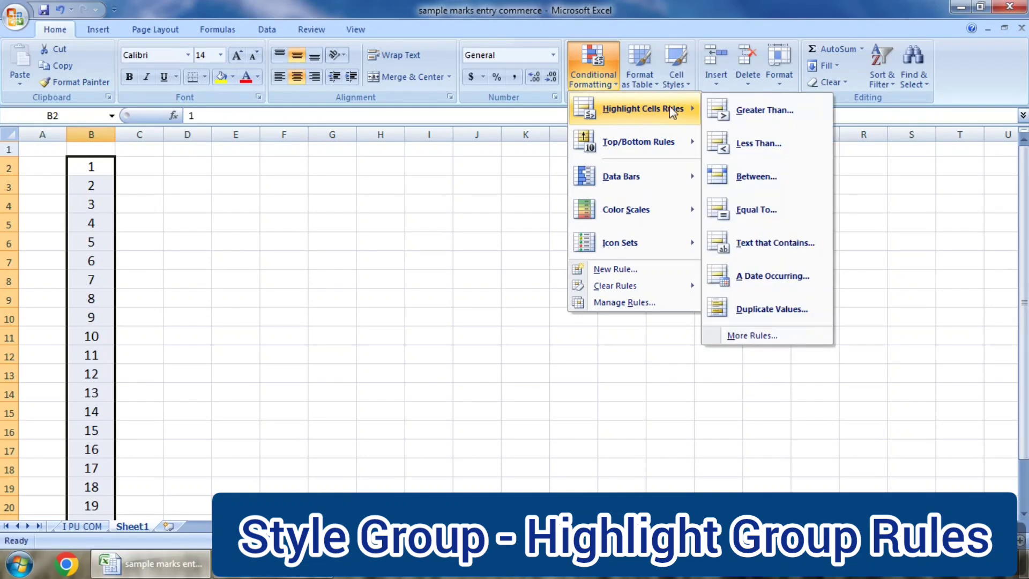
pyautogui.click(764, 107)
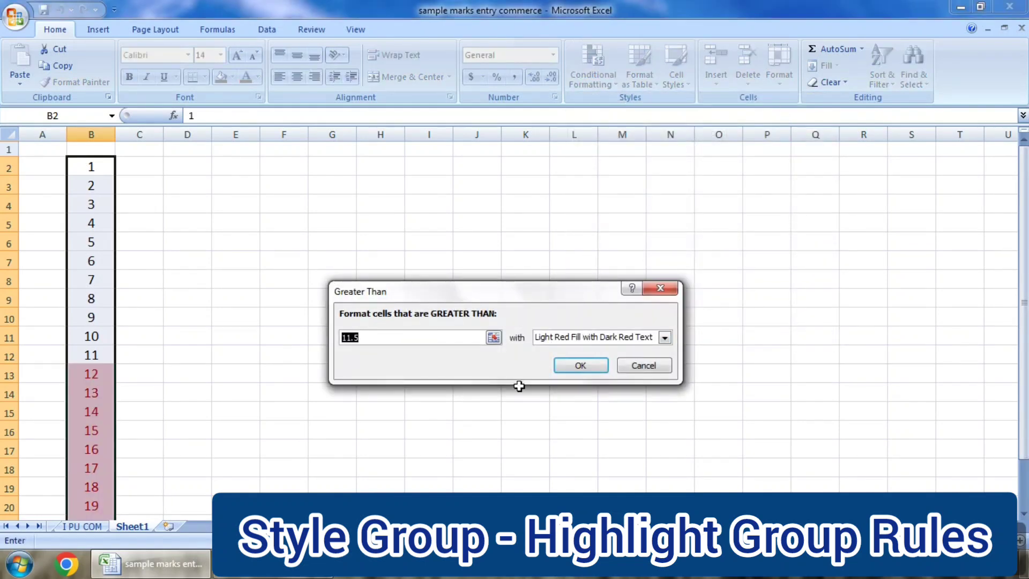
pyautogui.write('10')
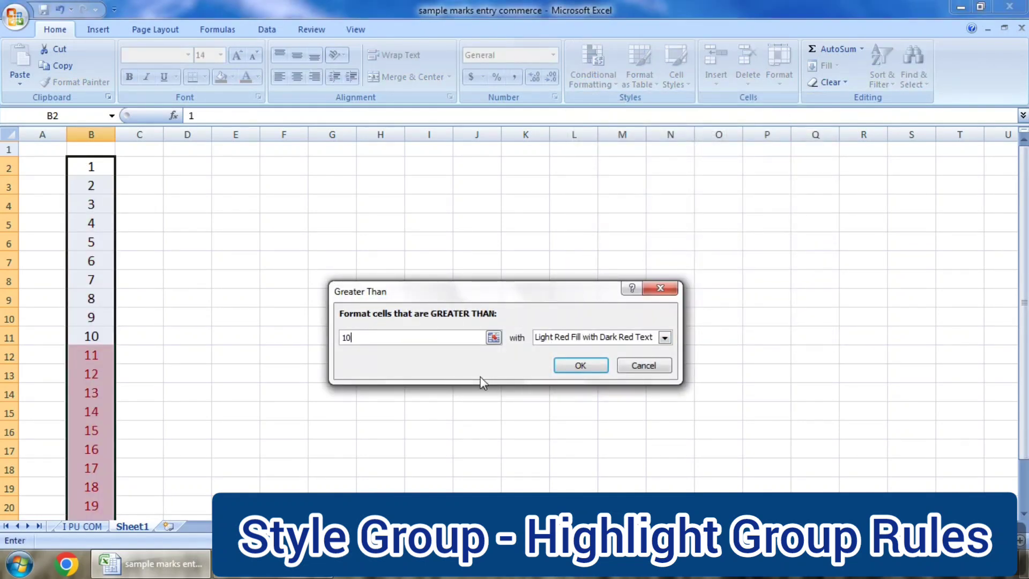
pyautogui.press('BackSpace')
pyautogui.press('BackSpace')
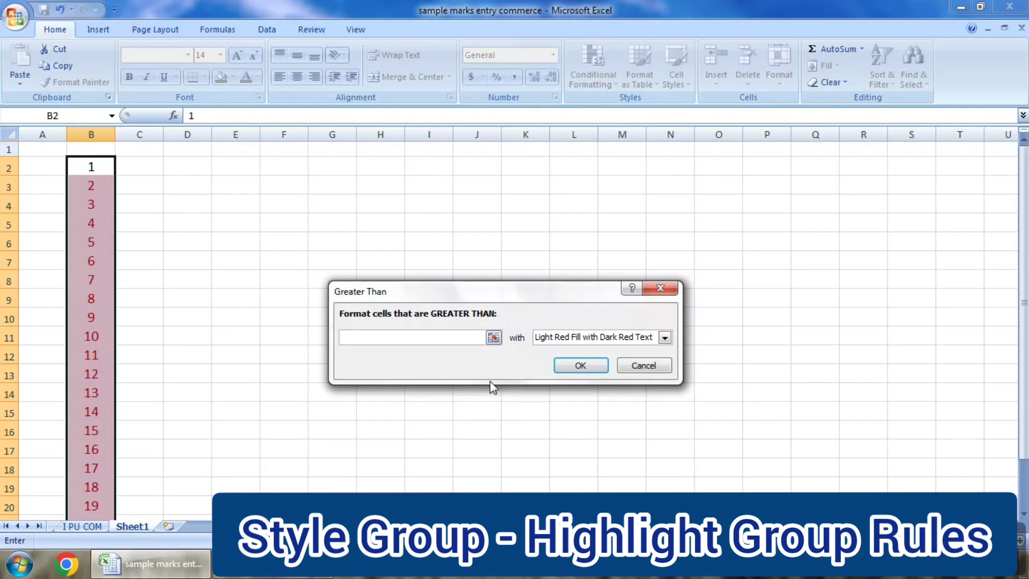
pyautogui.write('8')
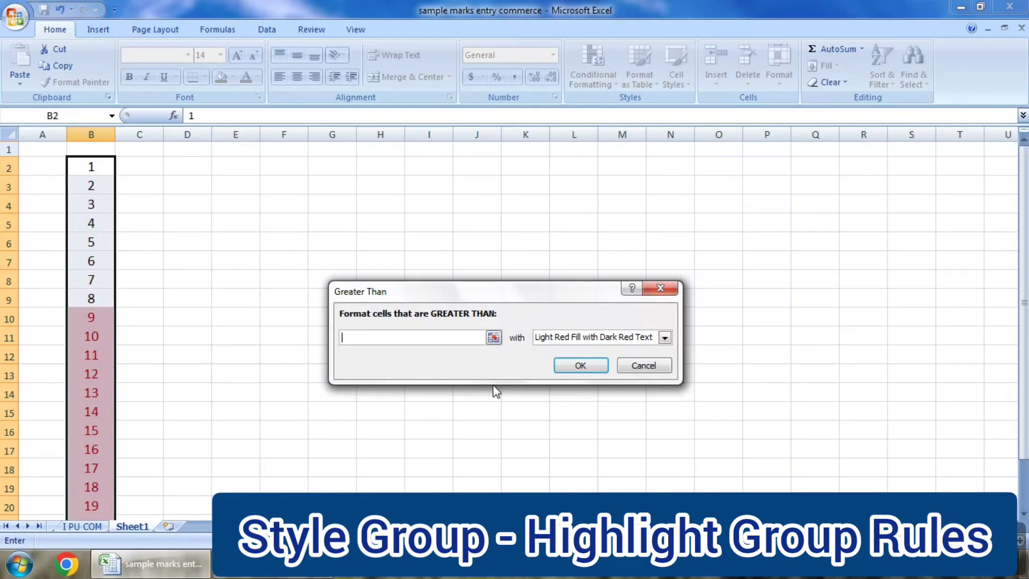
pyautogui.write('6')
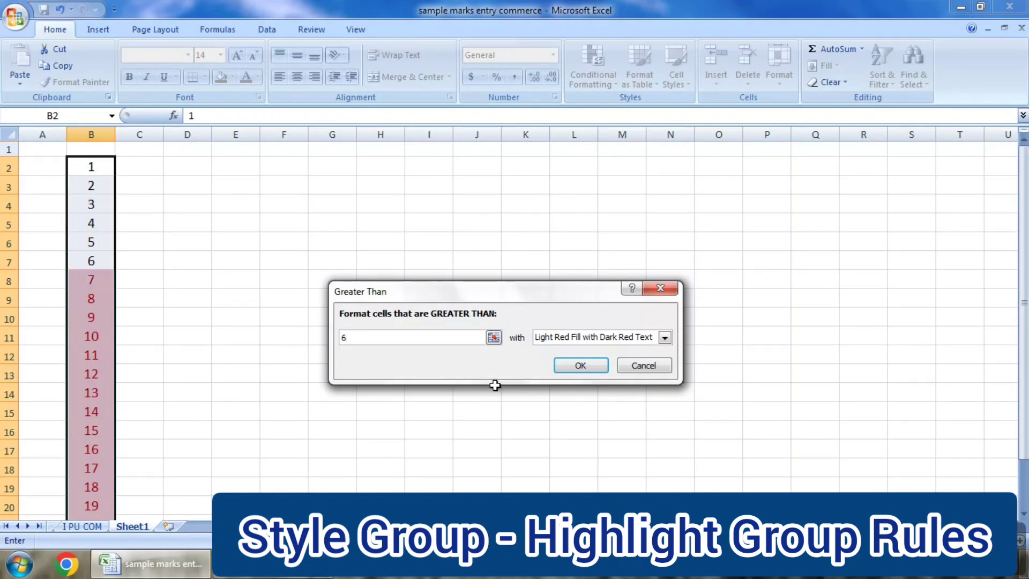
pyautogui.write('15')
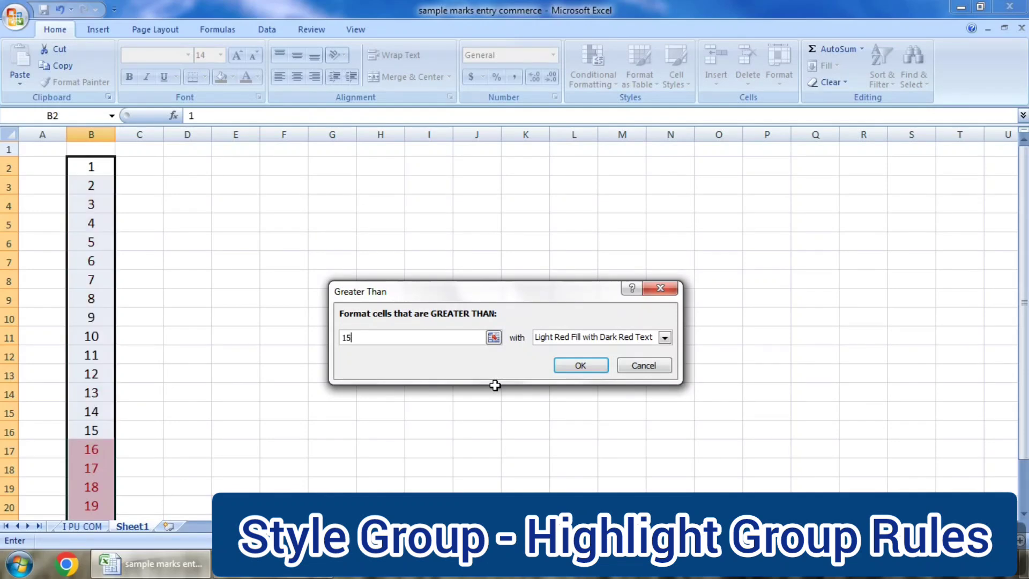
pyautogui.scroll(-3, 203, 386)
pyautogui.scroll(2, 317, 372)
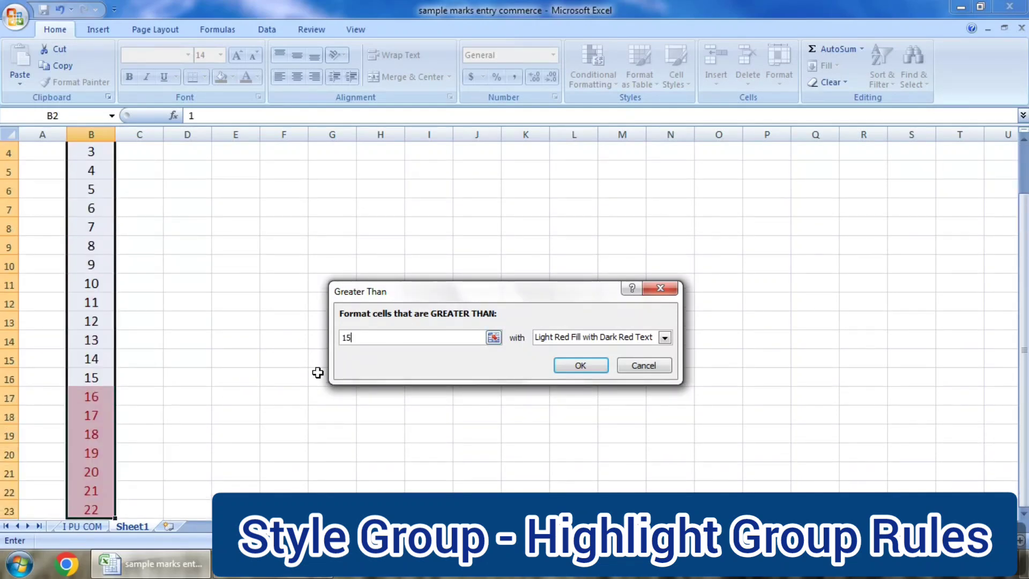
pyautogui.scroll(1, 226, 285)
pyautogui.click(580, 366)
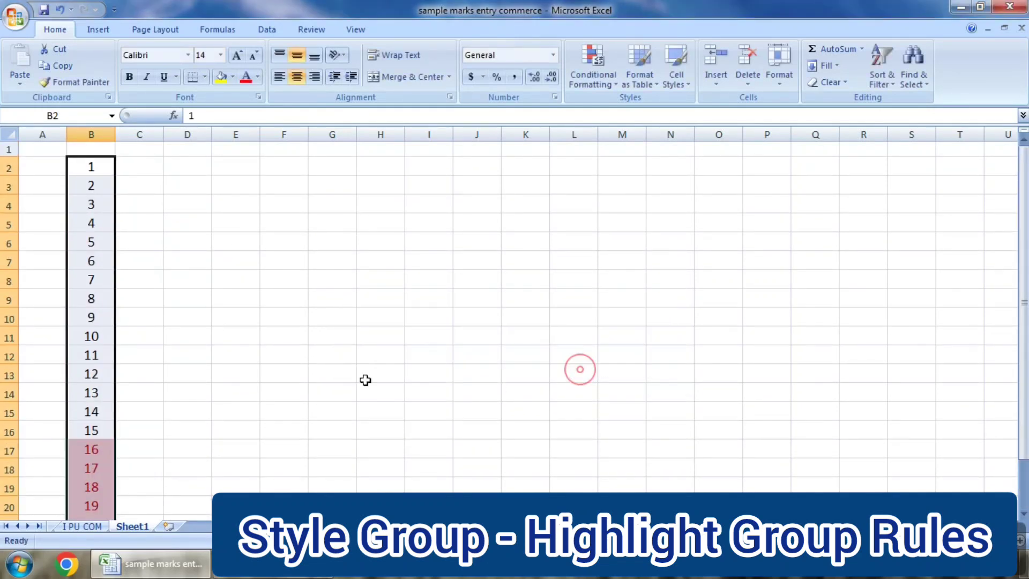
pyautogui.scroll(-4, 335, 439)
pyautogui.scroll(4, 335, 440)
pyautogui.scroll(-5, 338, 439)
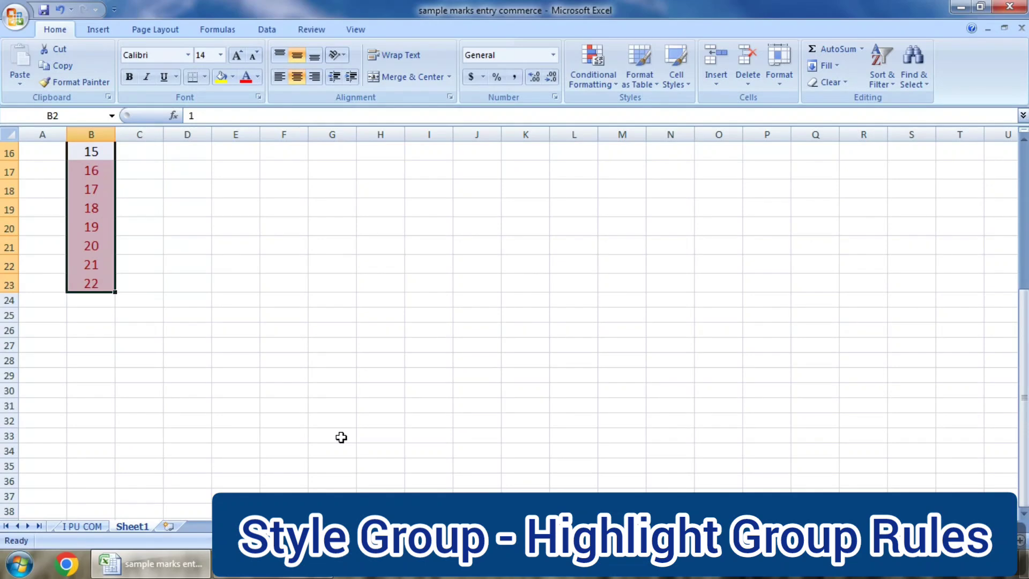
pyautogui.scroll(5, 341, 437)
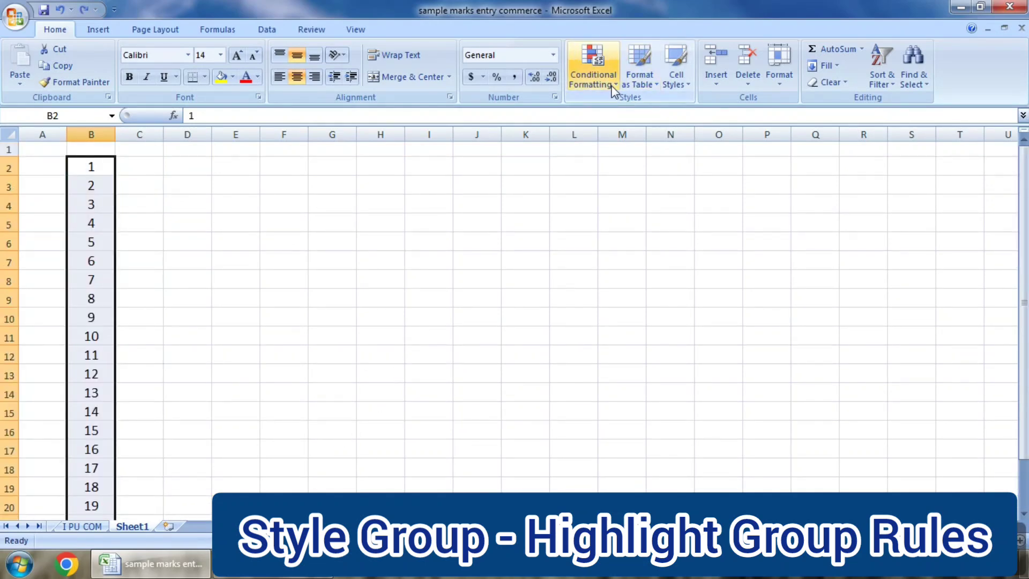
# - Apply a Less Than 15 rule with yellow fill and dark yellow text, then undo it
pyautogui.click(592, 73)
pyautogui.moveTo(642, 108)
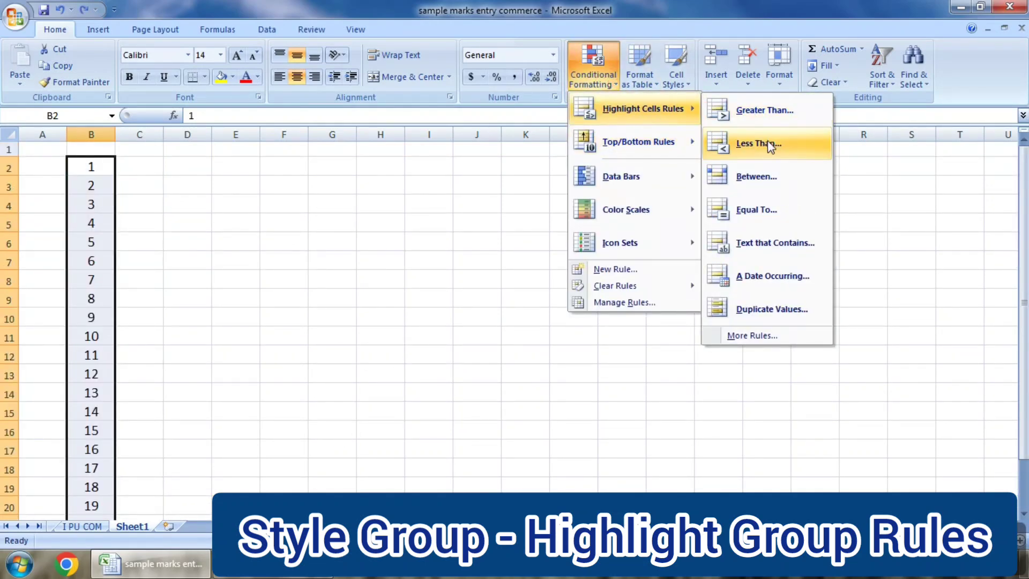
pyautogui.click(767, 143)
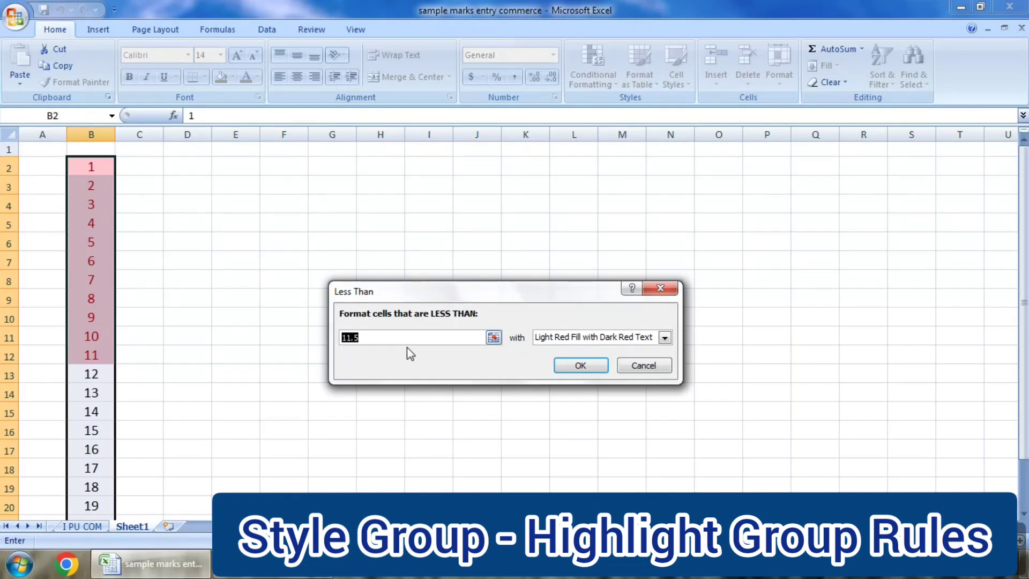
pyautogui.write('10')
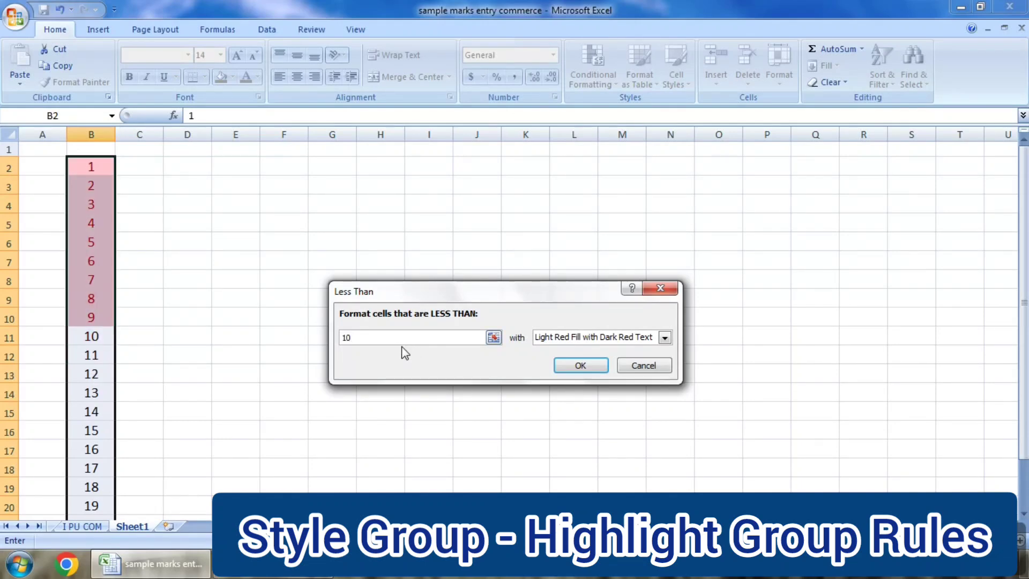
pyautogui.press('BackSpace')
pyautogui.press('BackSpace')
pyautogui.write('15')
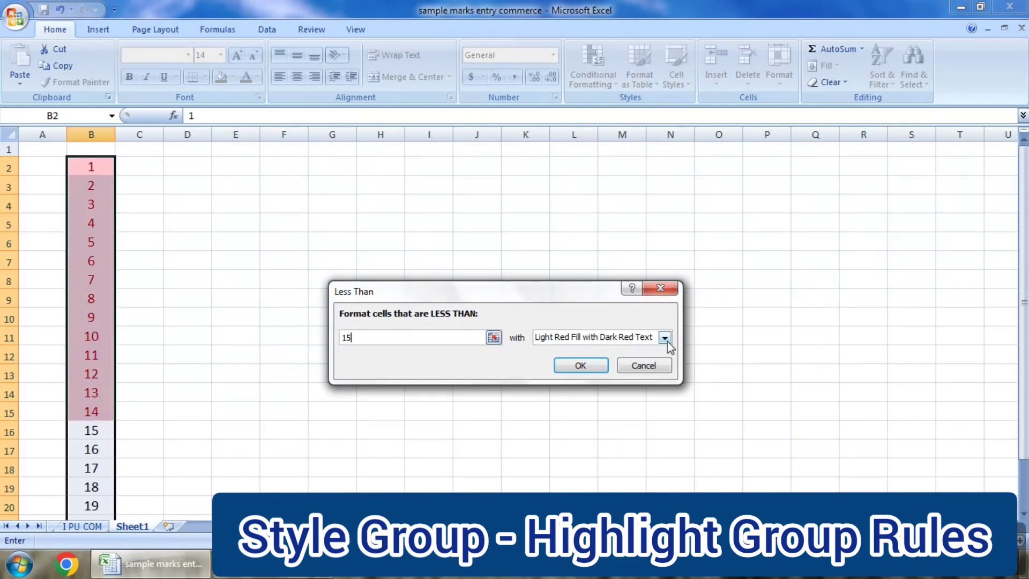
pyautogui.click(667, 343)
pyautogui.click(631, 360)
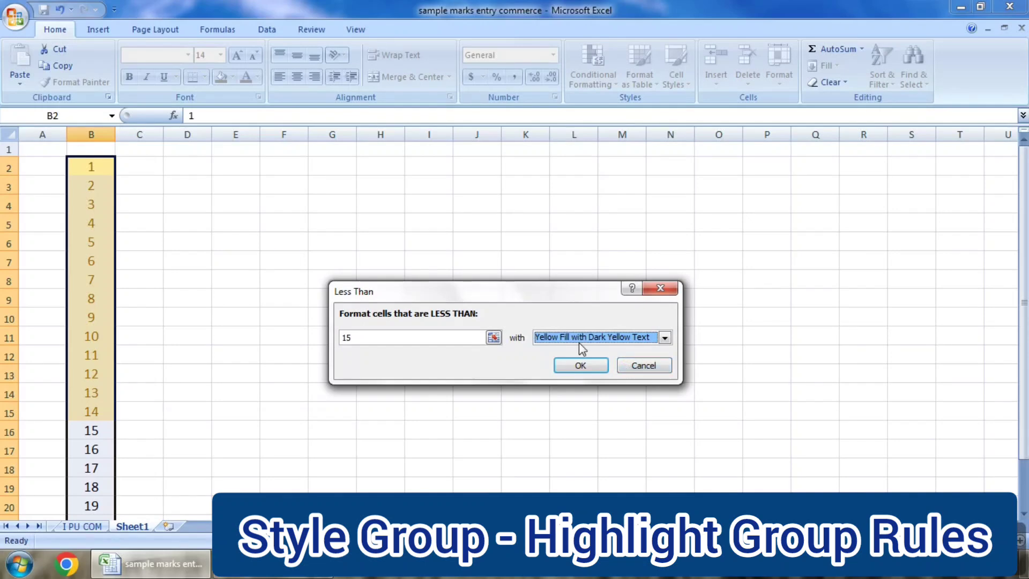
pyautogui.click(592, 365)
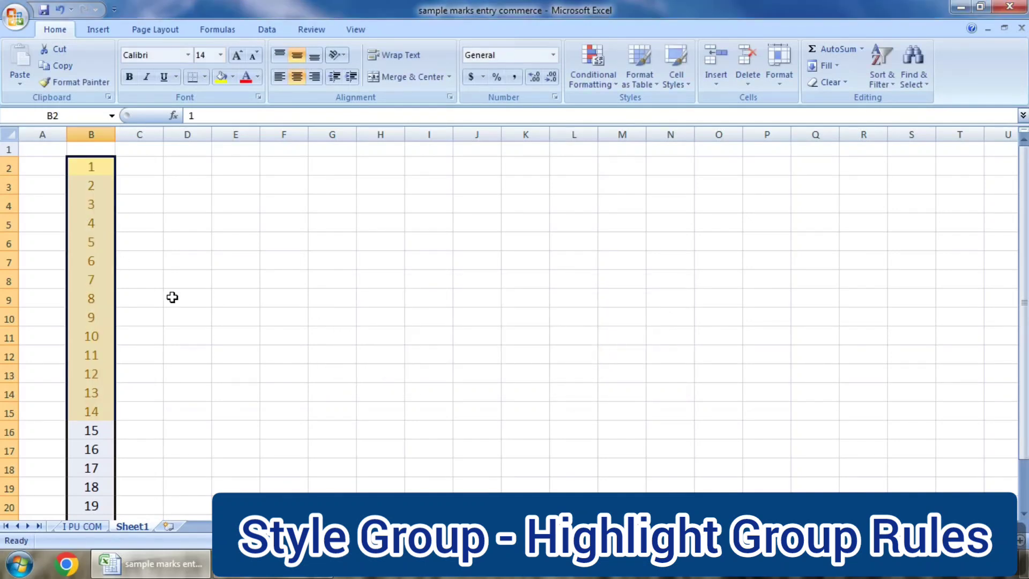
pyautogui.hotkey('ctrl', 'z')
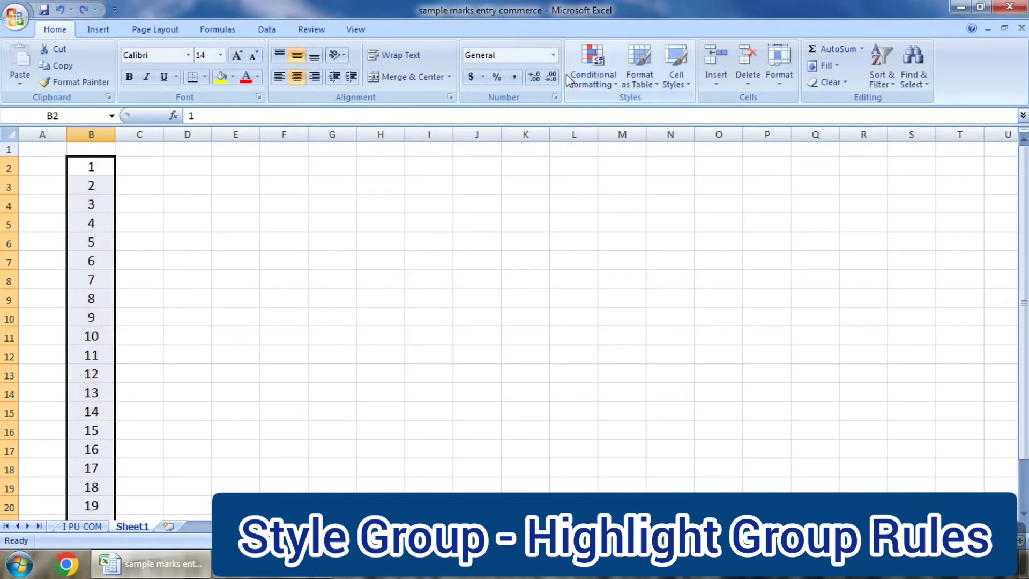
pyautogui.click(608, 84)
pyautogui.moveTo(642, 108)
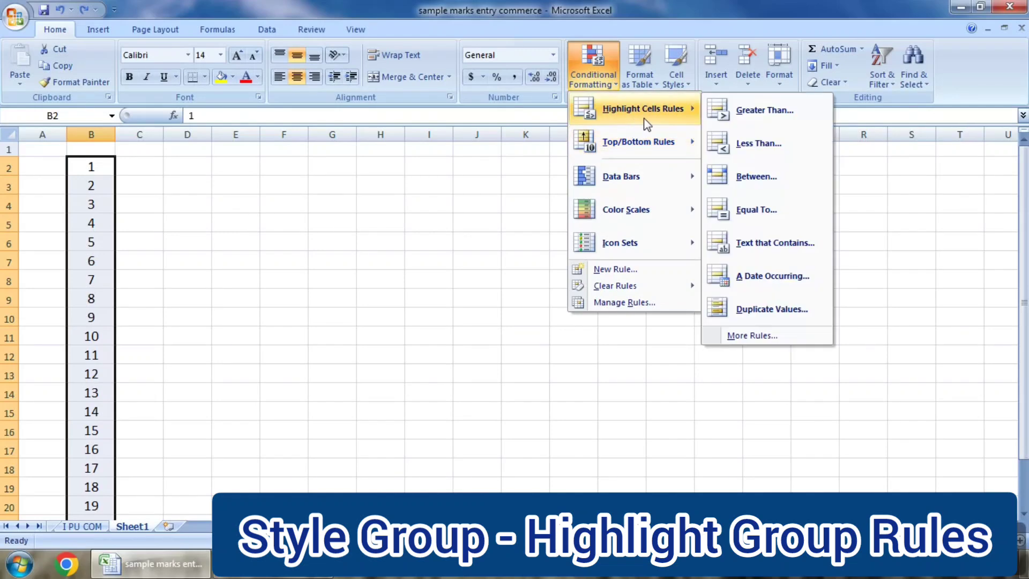
pyautogui.click(768, 178)
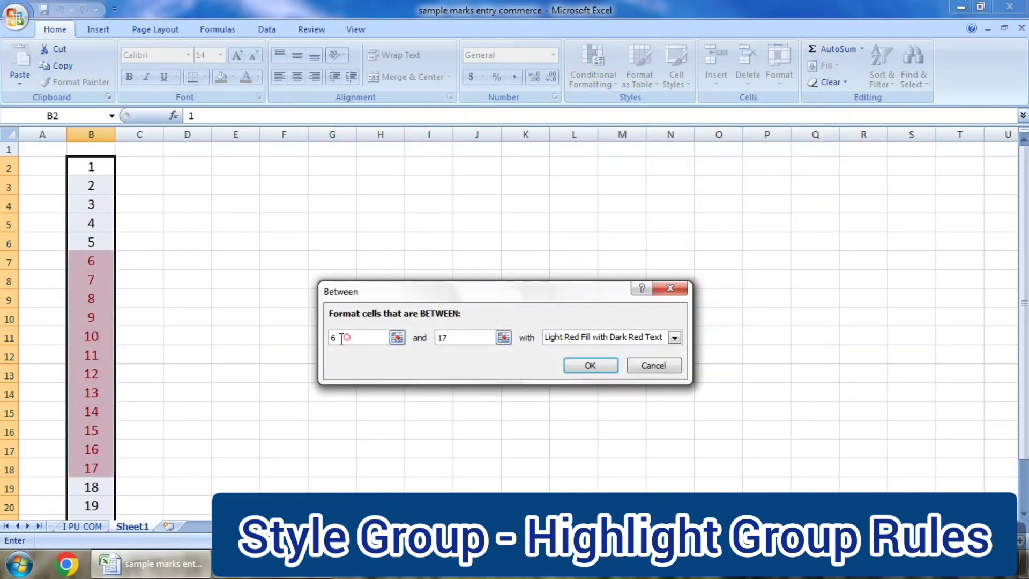
pyautogui.moveTo(341, 339); pyautogui.dragTo(290, 338)
pyautogui.write('1')
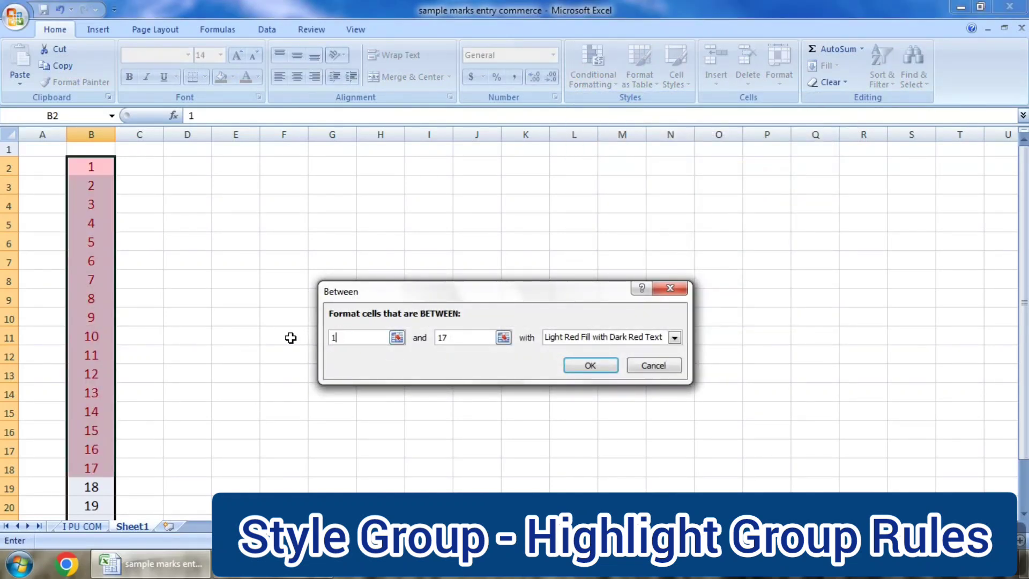
pyautogui.write('0')
pyautogui.moveTo(460, 339); pyautogui.dragTo(412, 338)
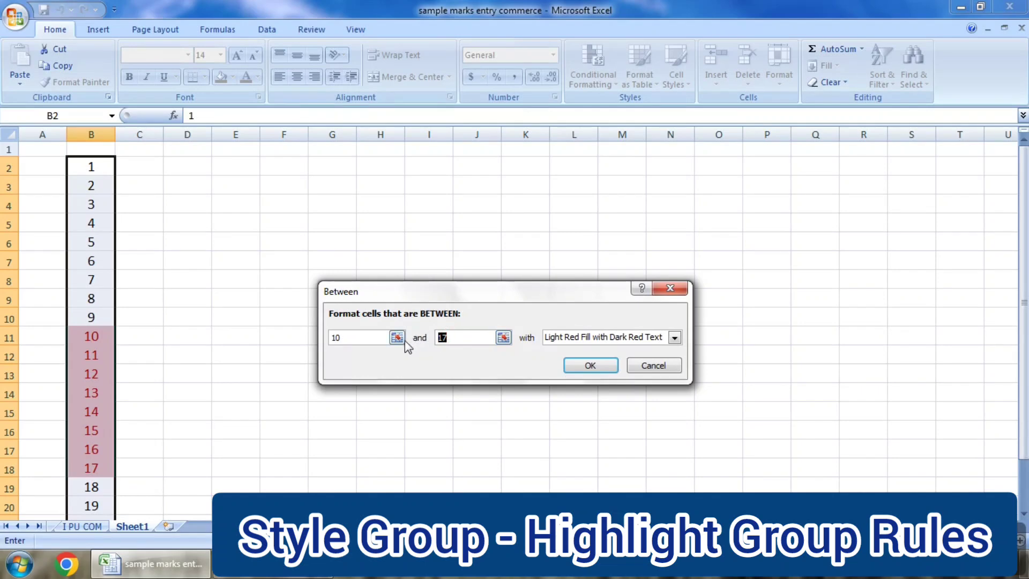
pyautogui.write('15')
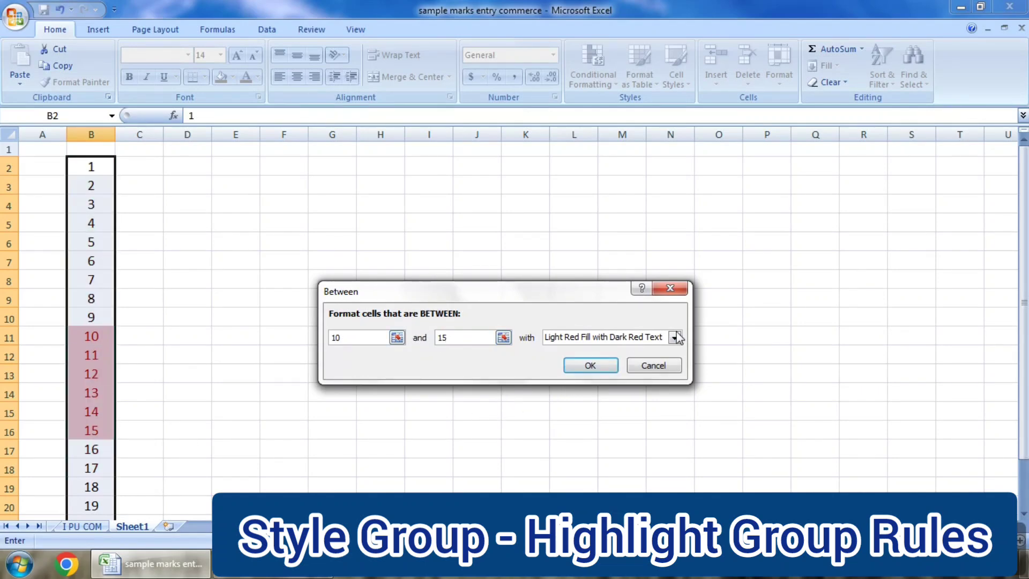
pyautogui.click(675, 337)
pyautogui.click(638, 374)
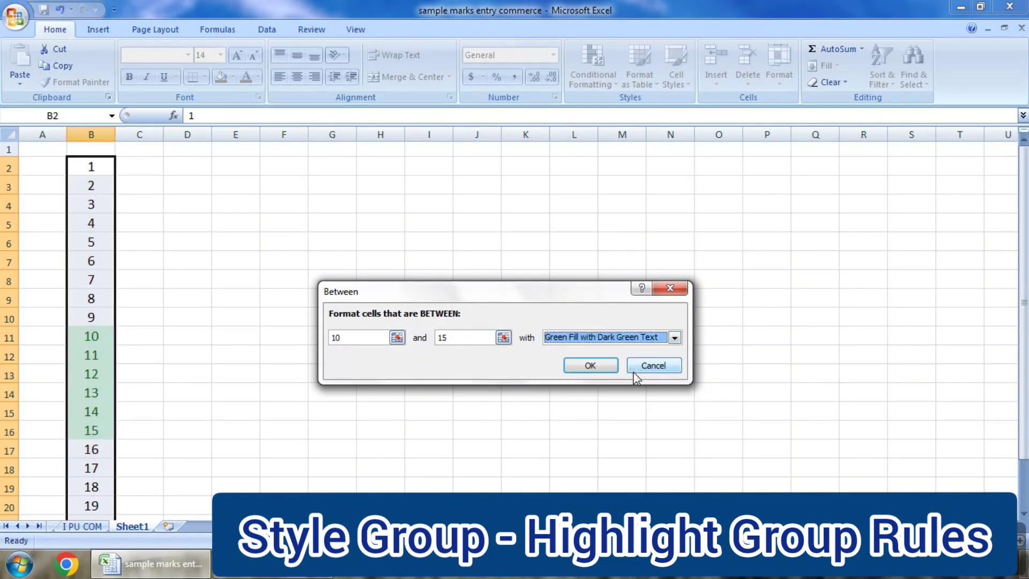
pyautogui.click(591, 365)
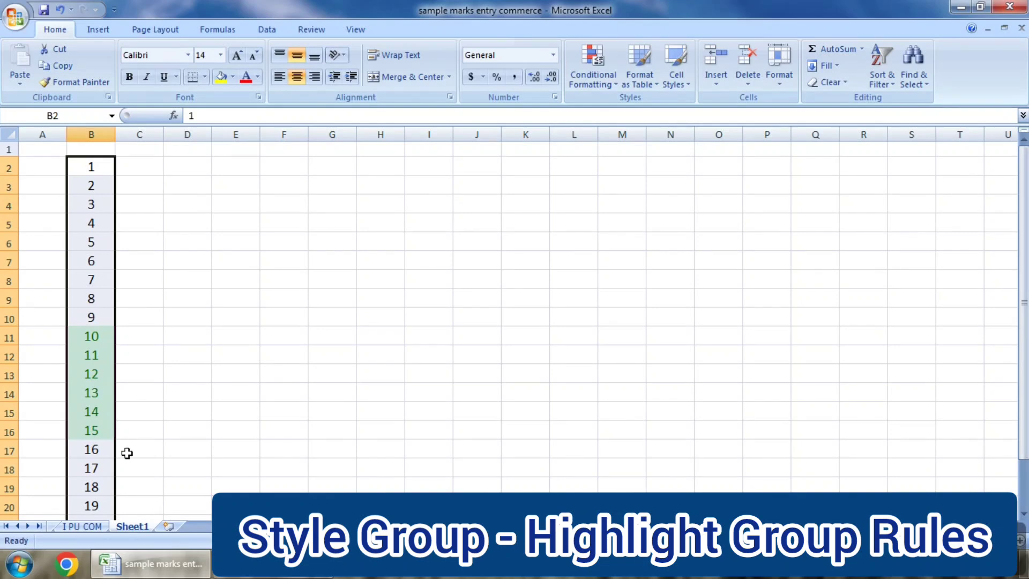
pyautogui.hotkey('ctrl', 'z')
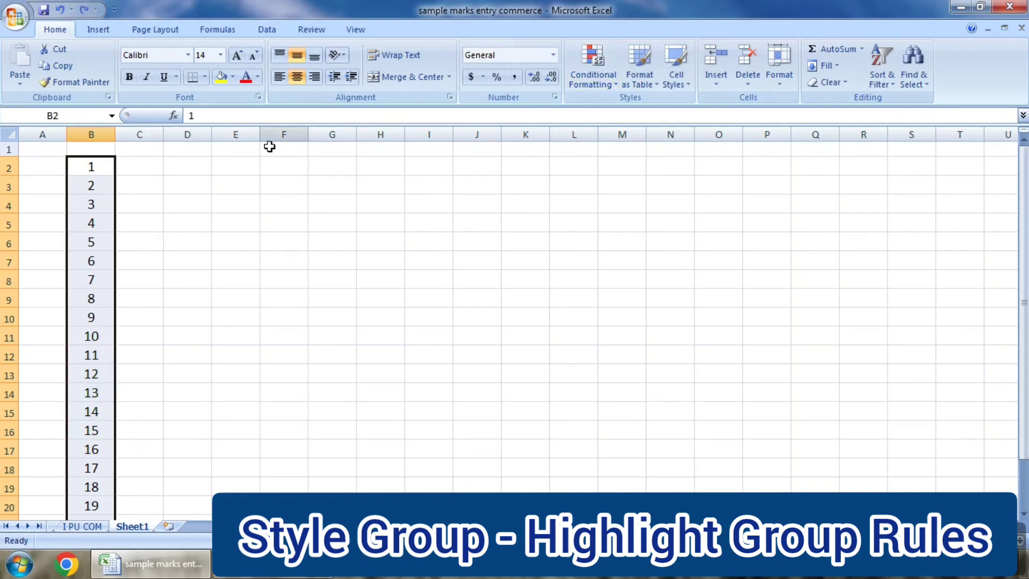
# - Try and undo an Equal To 10 highlight rule, then insert a blank row 12
pyautogui.click(611, 83)
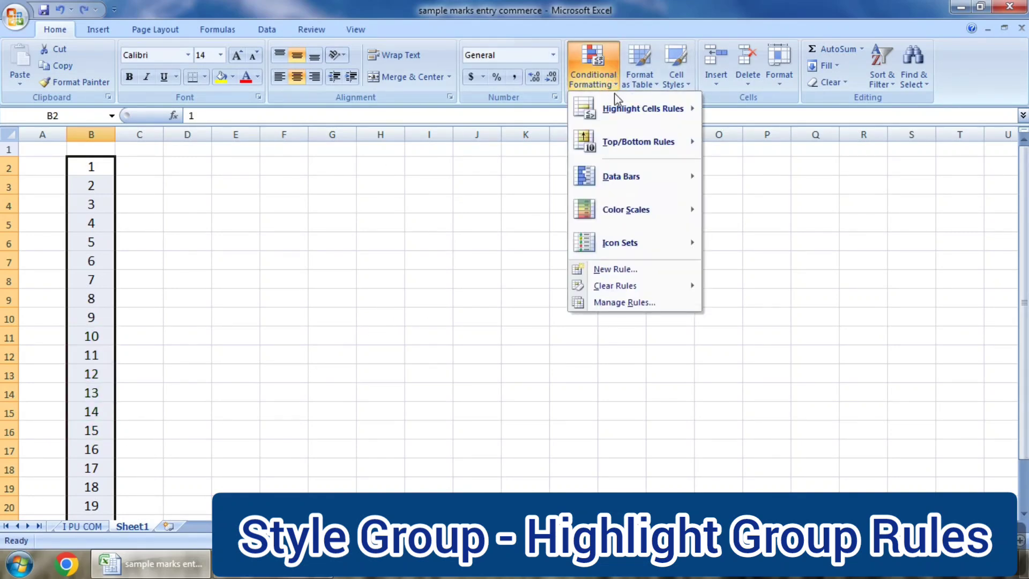
pyautogui.moveTo(642, 108)
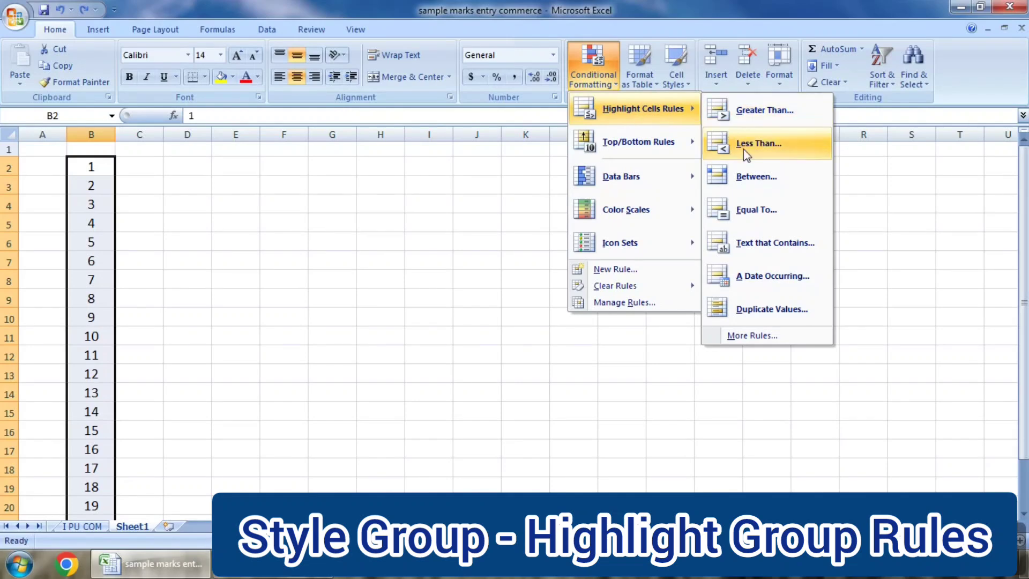
pyautogui.click(754, 212)
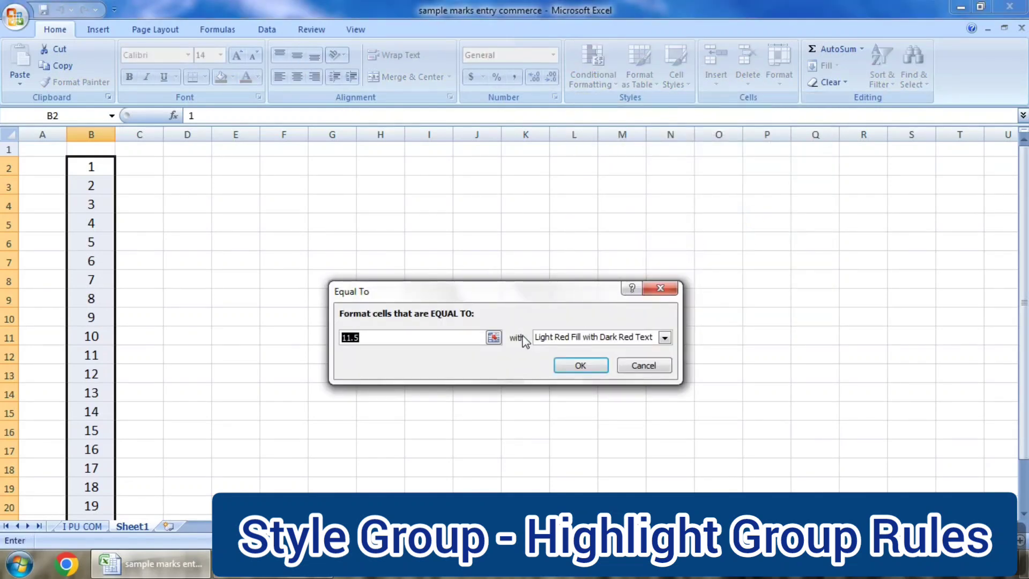
pyautogui.write('10')
pyautogui.click(593, 365)
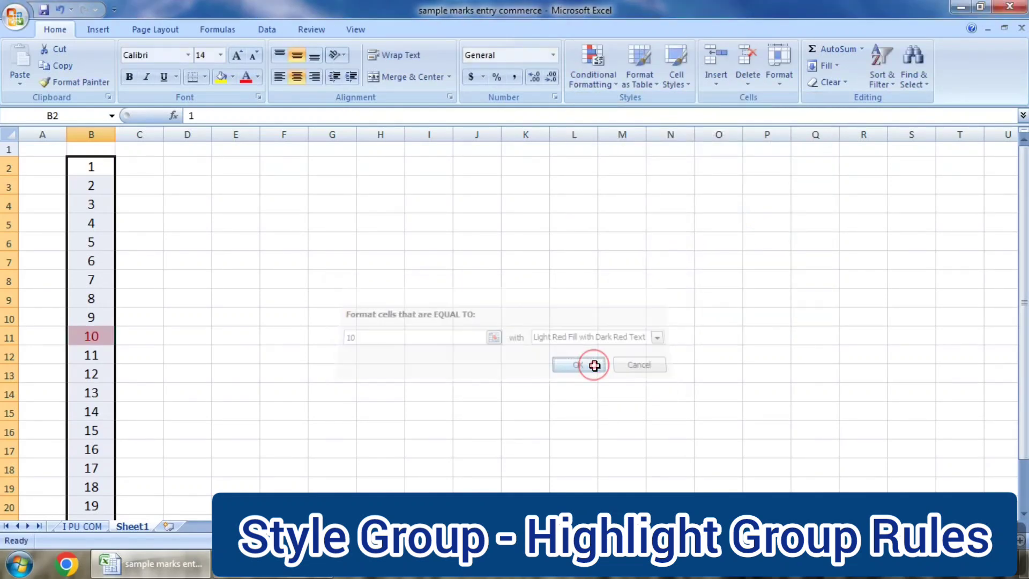
pyautogui.hotkey('ctrl', 'z')
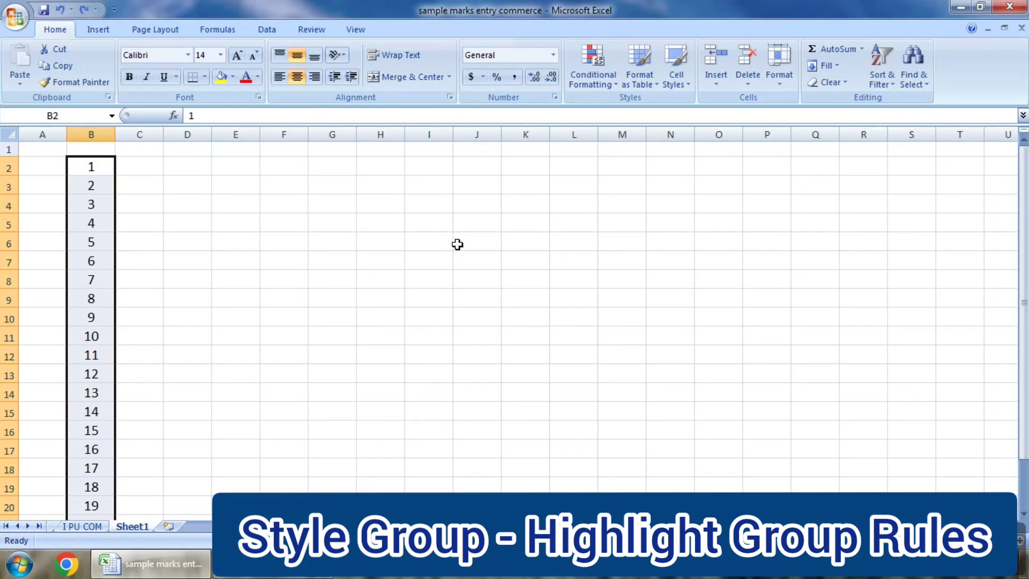
pyautogui.click(9, 356)
pyautogui.hotkey('ctrl', '+')
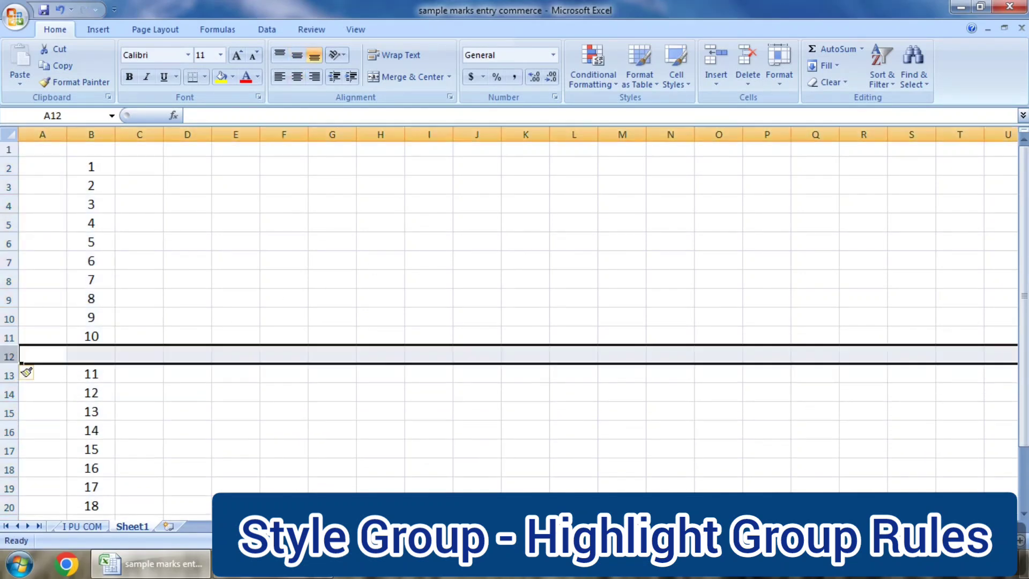
# - Enter 10 in B12 and select the list B2:B24
pyautogui.click(89, 349)
pyautogui.write('10')
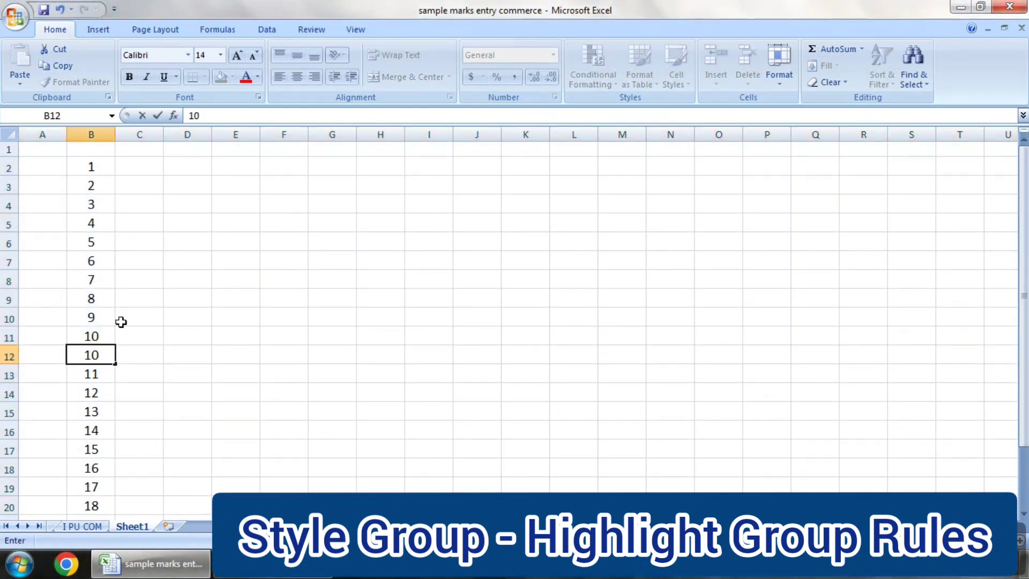
pyautogui.click(121, 321)
pyautogui.moveTo(88, 167); pyautogui.dragTo(90, 536)
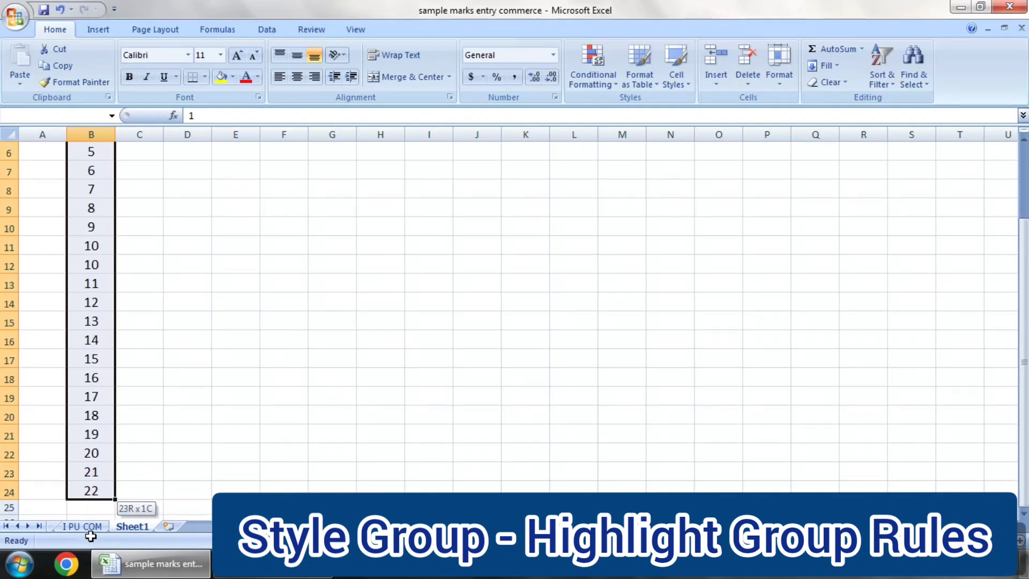
pyautogui.scroll(2, 133, 450)
# - Apply an Equal To 10 highlight rule to both 10s, then undo it
pyautogui.click(593, 70)
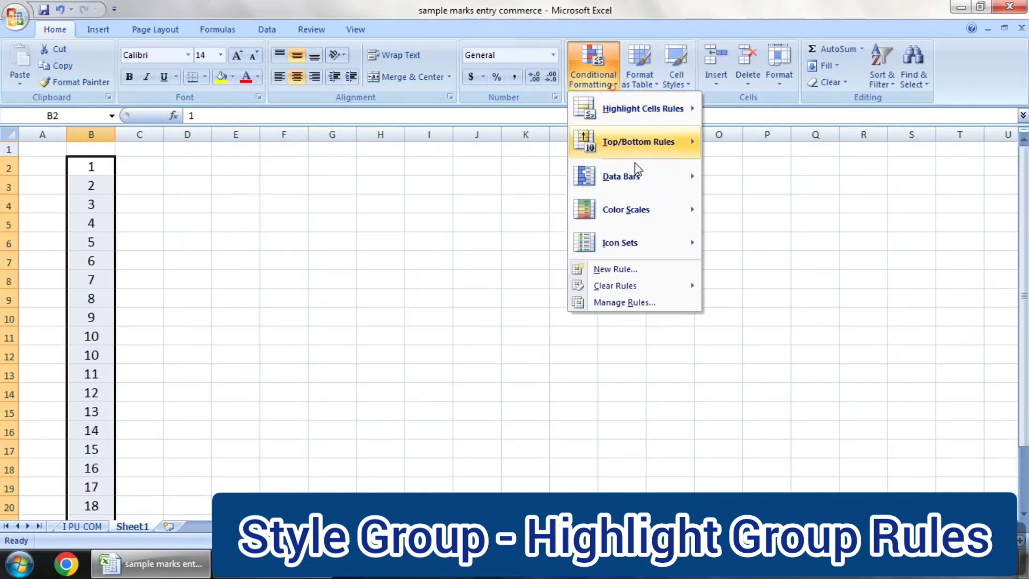
pyautogui.moveTo(642, 109)
pyautogui.click(762, 213)
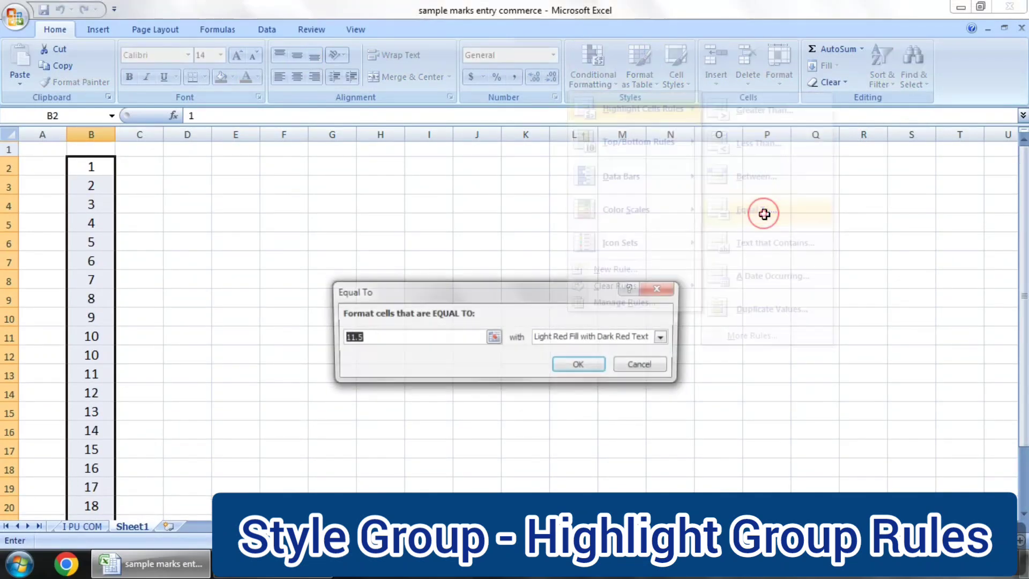
pyautogui.write('10')
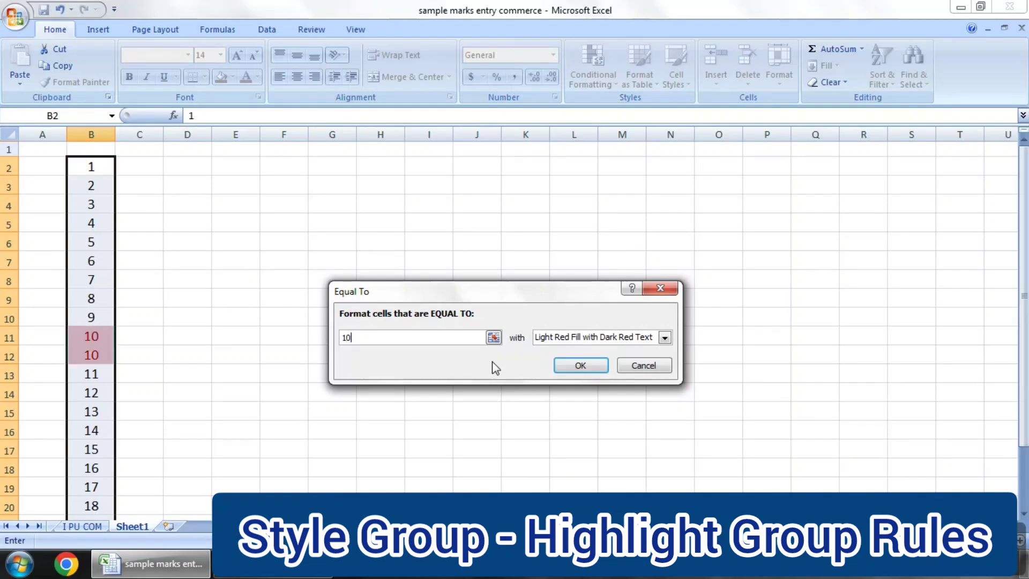
pyautogui.click(580, 365)
pyautogui.hotkey('ctrl', 'z')
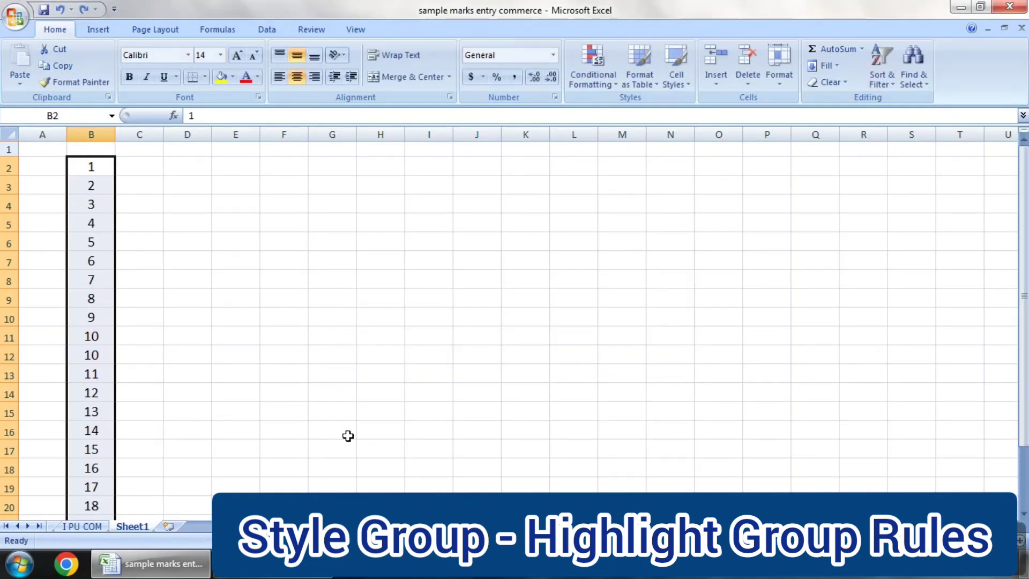
# - Start a Text That Contains rule for 10, then close it without applying
pyautogui.click(606, 81)
pyautogui.moveTo(642, 109)
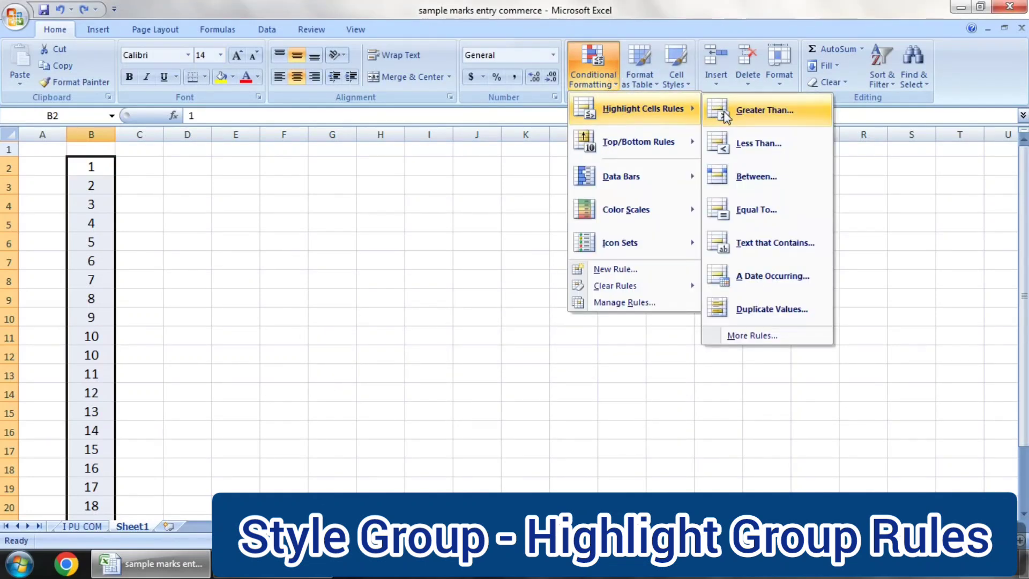
pyautogui.click(768, 252)
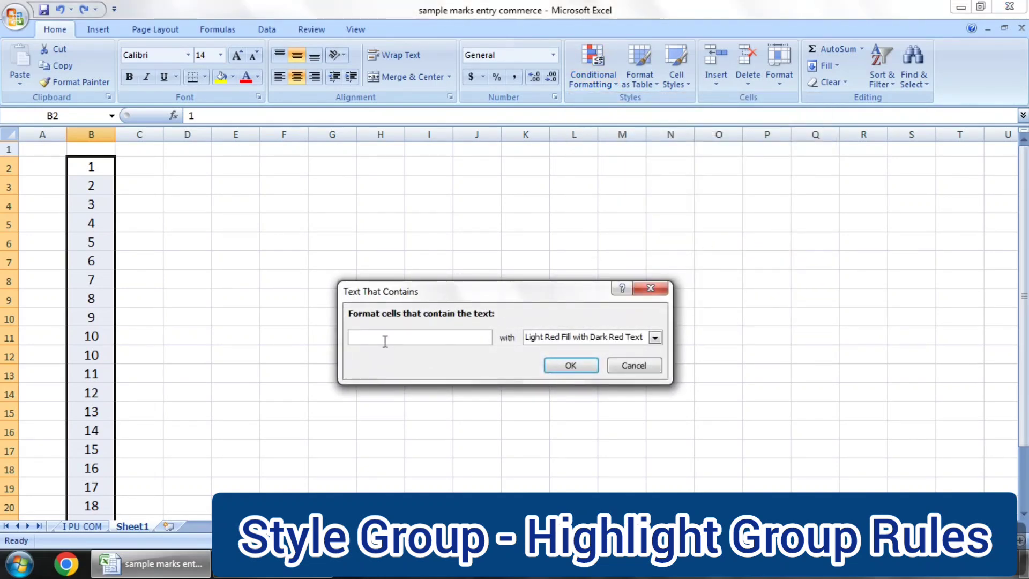
pyautogui.write('10')
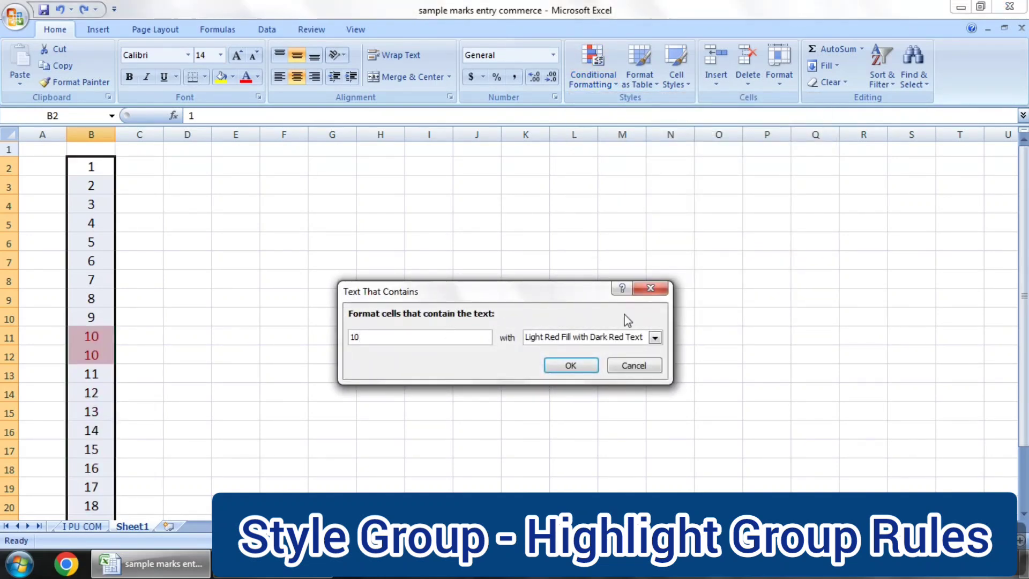
pyautogui.click(650, 289)
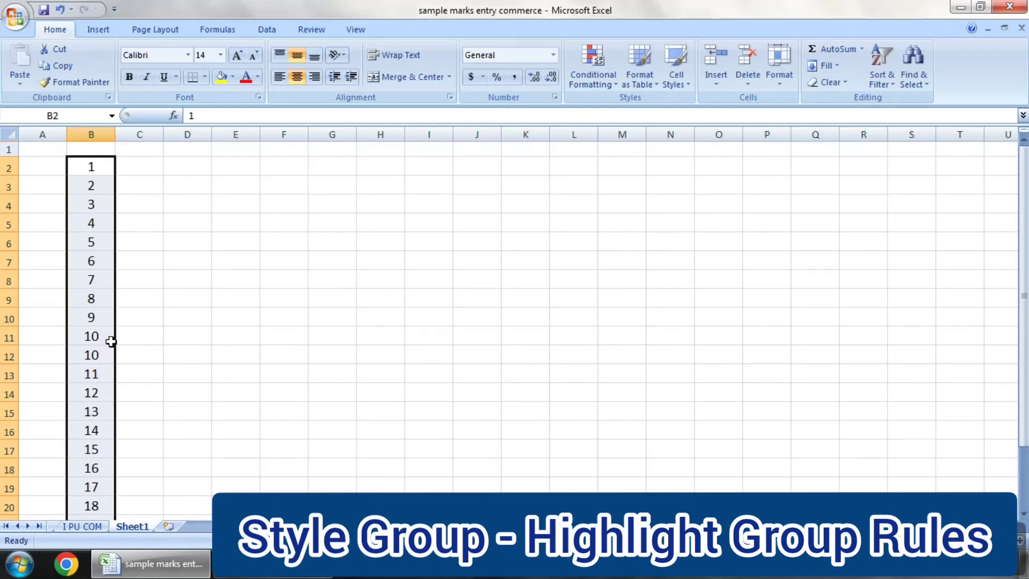
# - Apply an A Date Occurring highlight rule with a chosen date period
pyautogui.click(592, 64)
pyautogui.moveTo(642, 108)
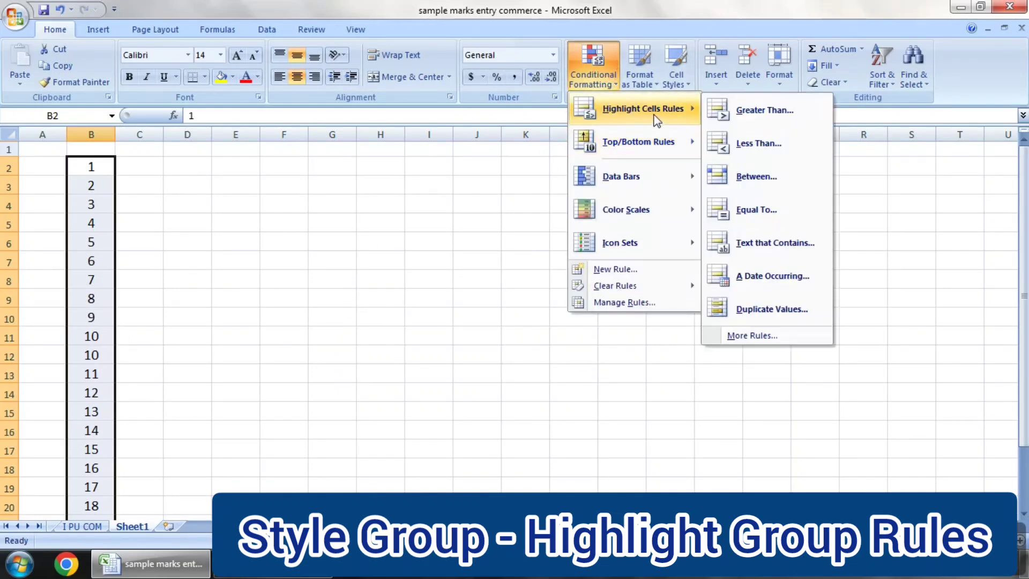
pyautogui.click(777, 285)
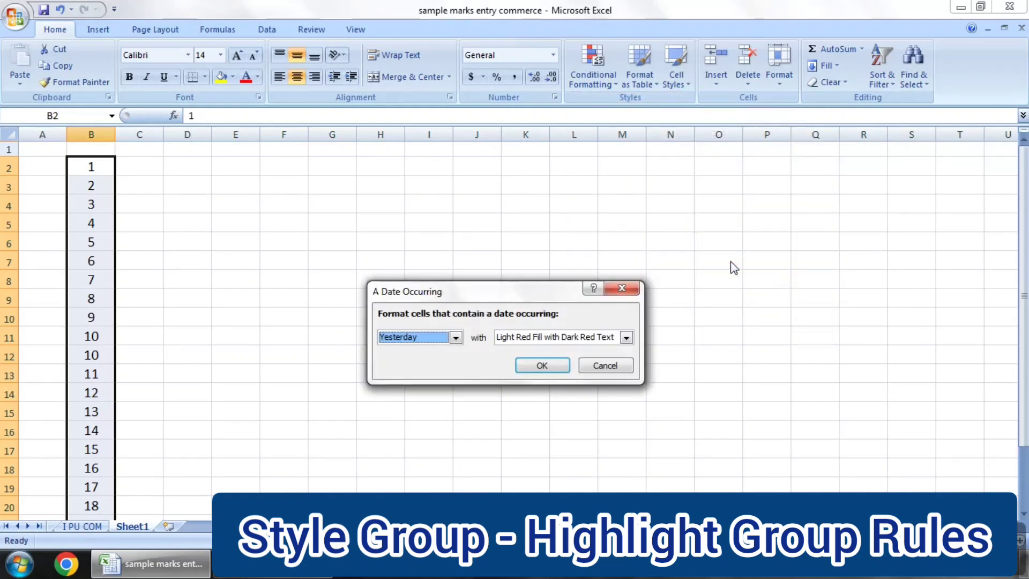
pyautogui.click(456, 338)
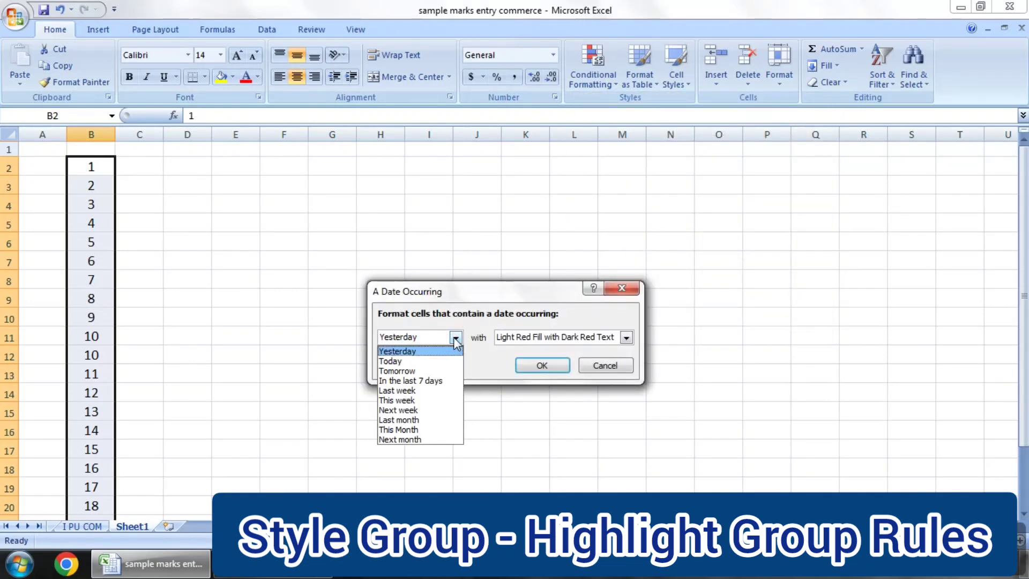
pyautogui.click(527, 366)
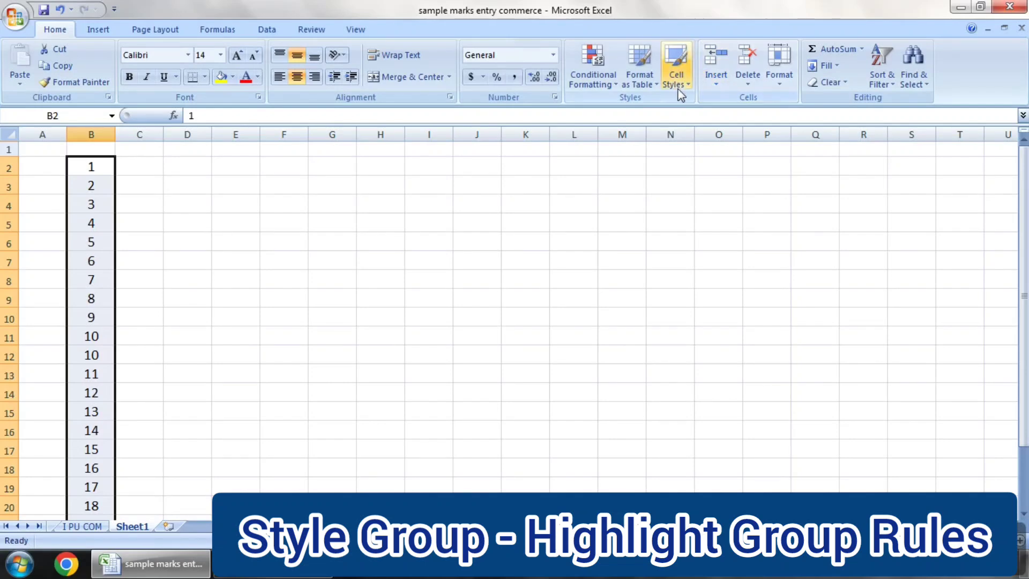
# - Highlight the duplicate 10s in red with a Duplicate Values rule, then undo it
pyautogui.click(605, 83)
pyautogui.moveTo(642, 108)
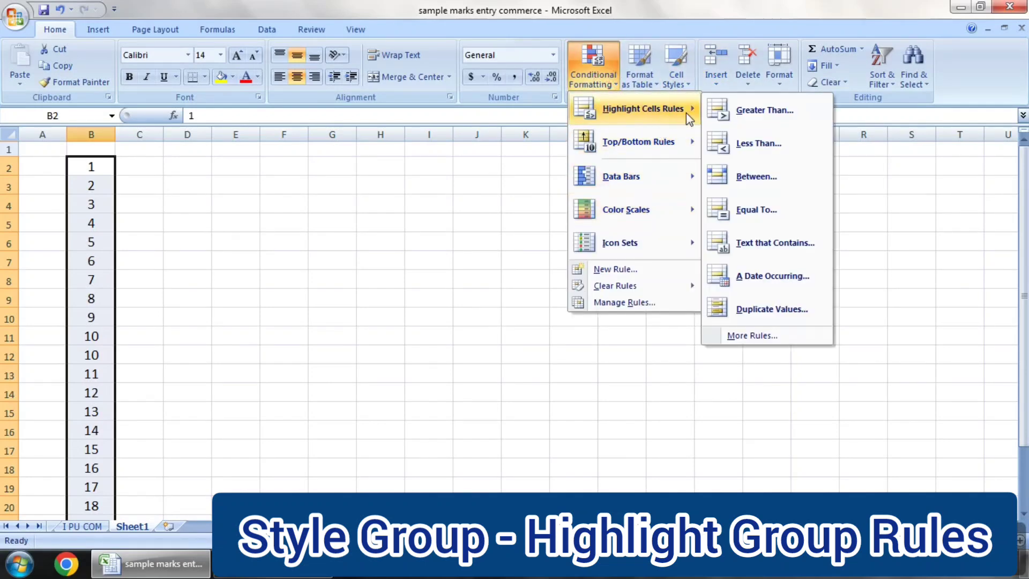
pyautogui.click(776, 315)
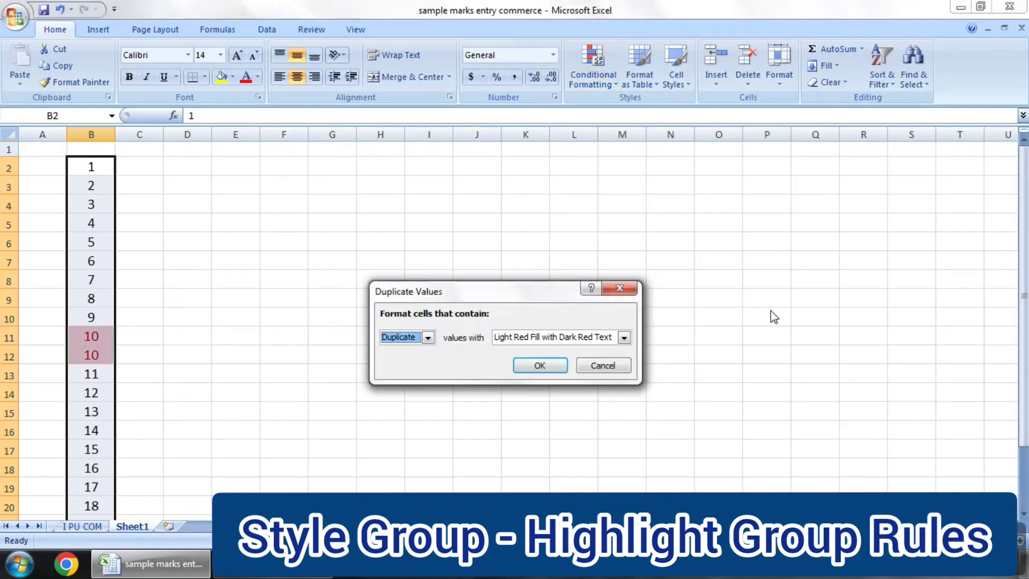
pyautogui.click(541, 365)
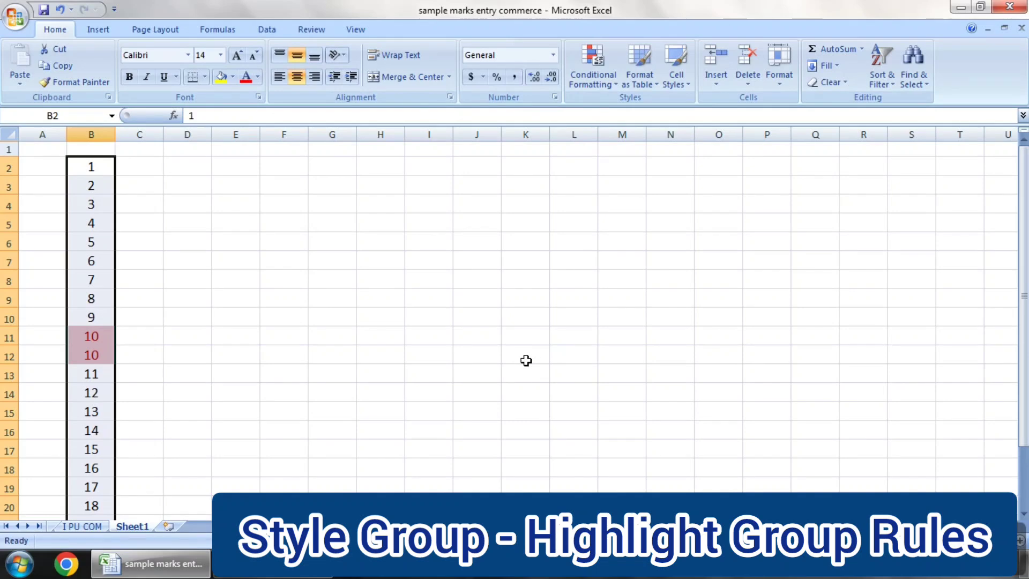
pyautogui.hotkey('ctrl', 'z')
# - Cancel an A Date Occurring rule without applying it, then select row 12
pyautogui.click(597, 80)
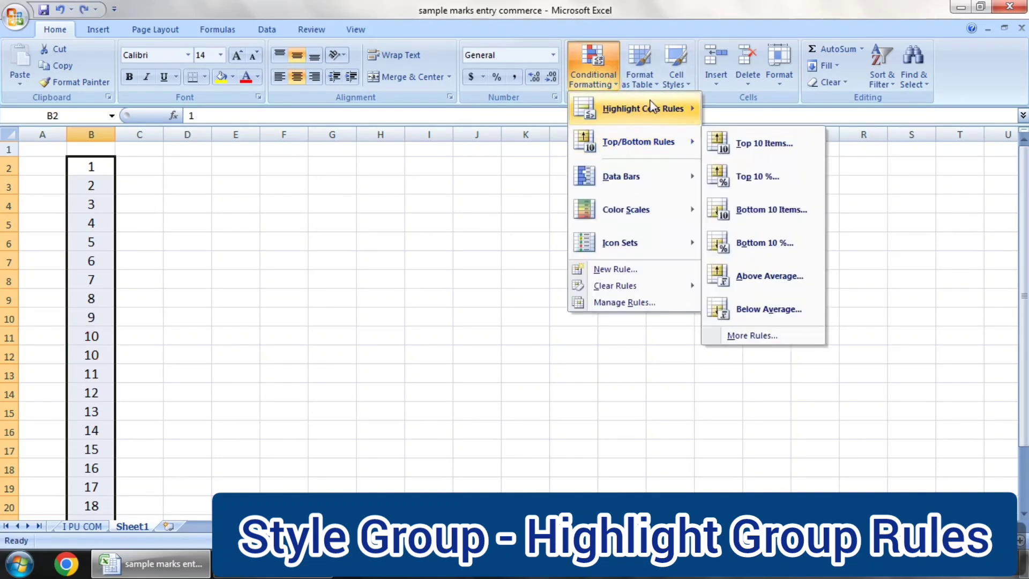
pyautogui.moveTo(642, 108)
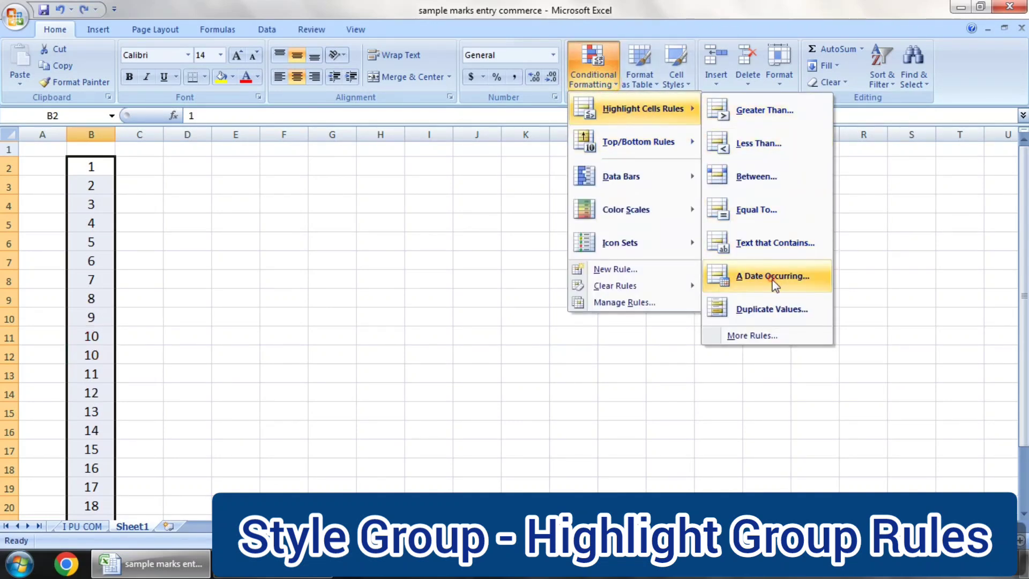
pyautogui.click(774, 277)
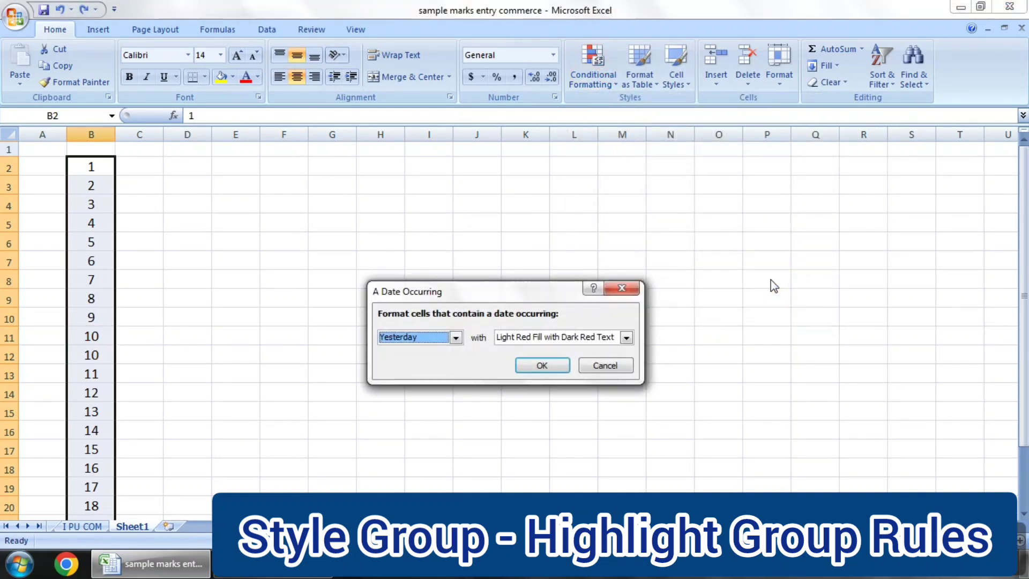
pyautogui.click(622, 289)
pyautogui.click(50, 375)
pyautogui.click(8, 355)
# - Insert a new row 12, enter the date 04-11-24 in B12, and select B2:B25
pyautogui.rightClick(9, 355)
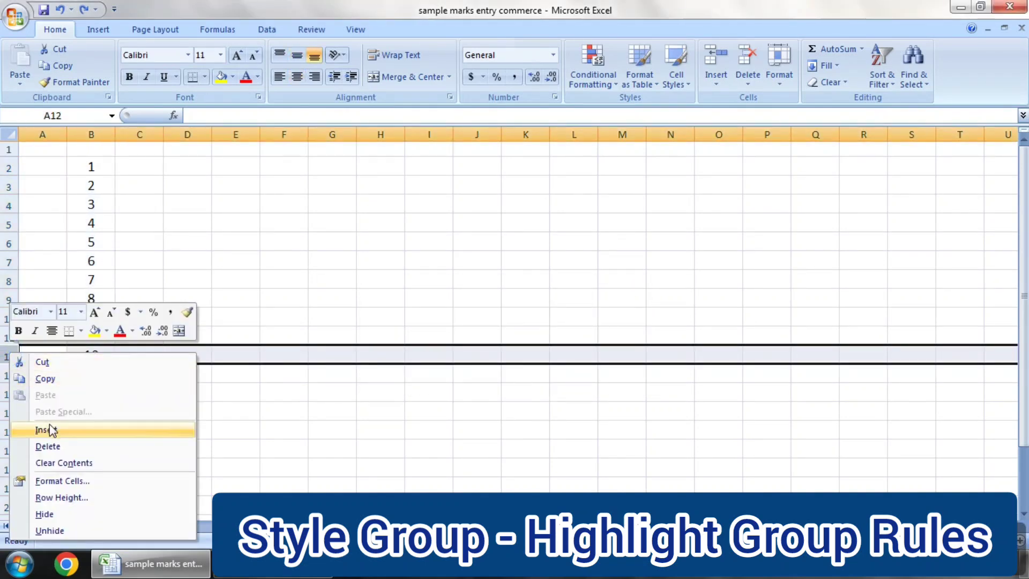
pyautogui.click(50, 430)
pyautogui.click(97, 350)
pyautogui.write('0')
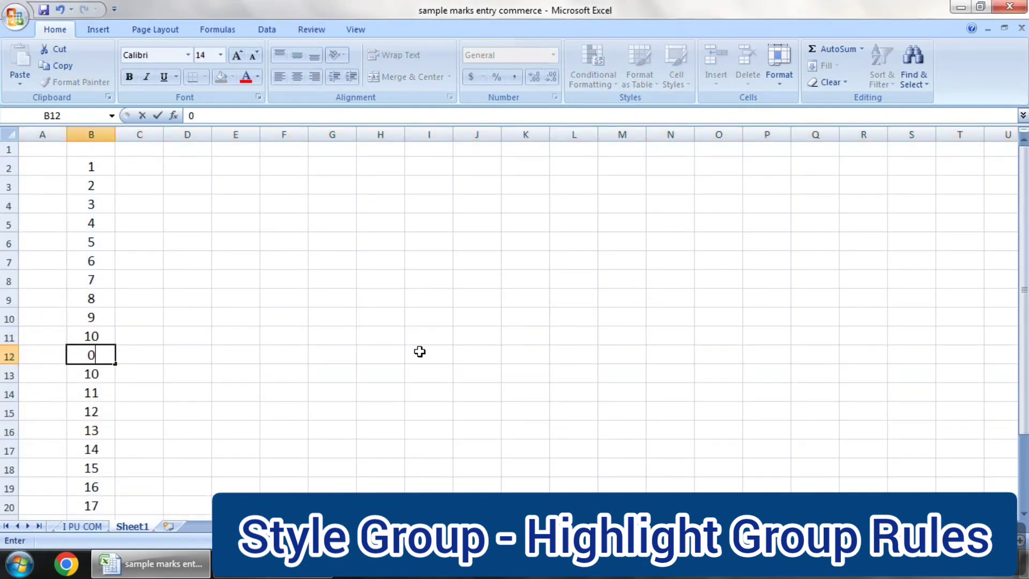
pyautogui.write('4-11-20')
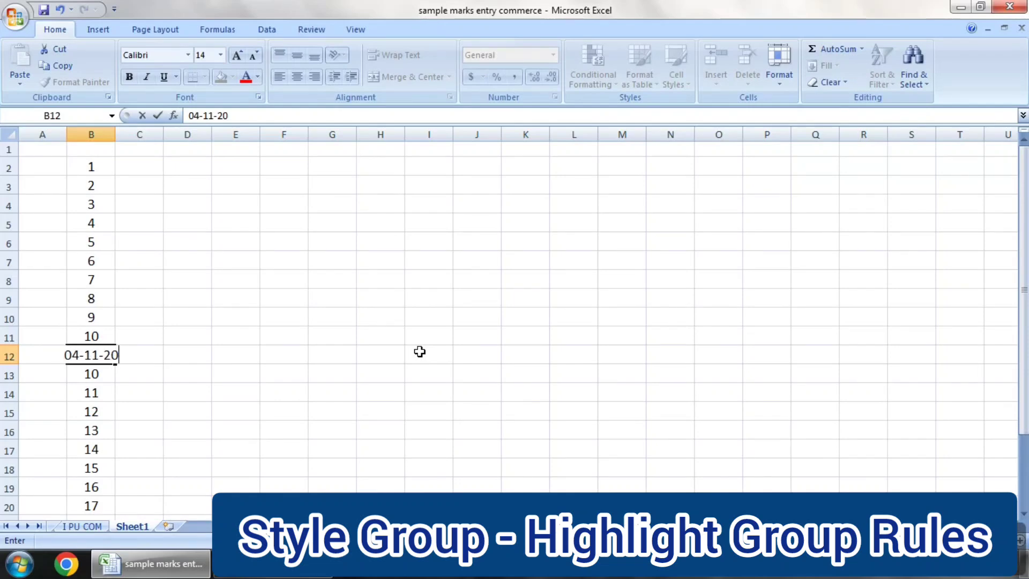
pyautogui.write('24')
pyautogui.click(419, 352)
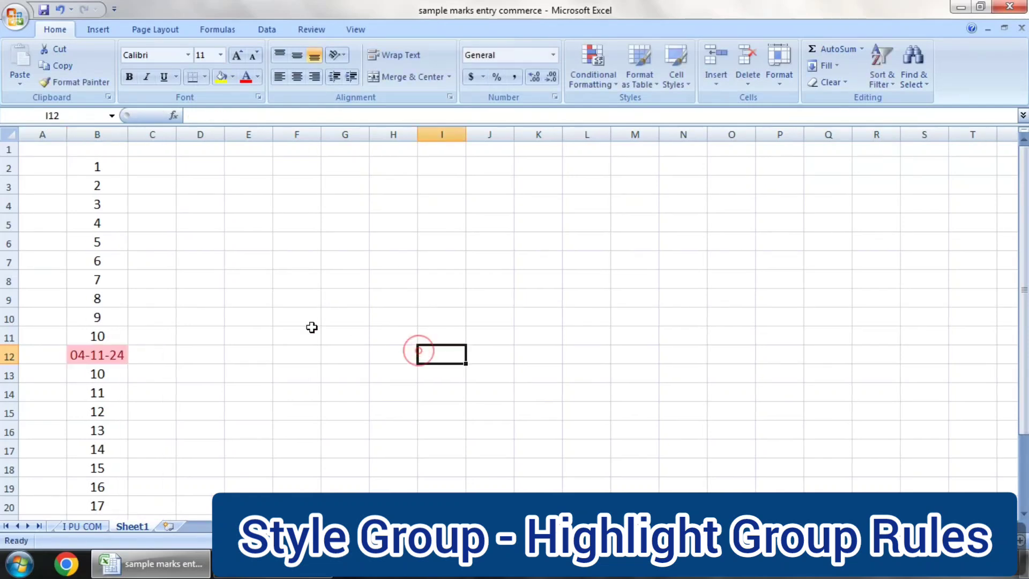
pyautogui.click(96, 166)
pyautogui.moveTo(96, 166); pyautogui.dragTo(97, 509)
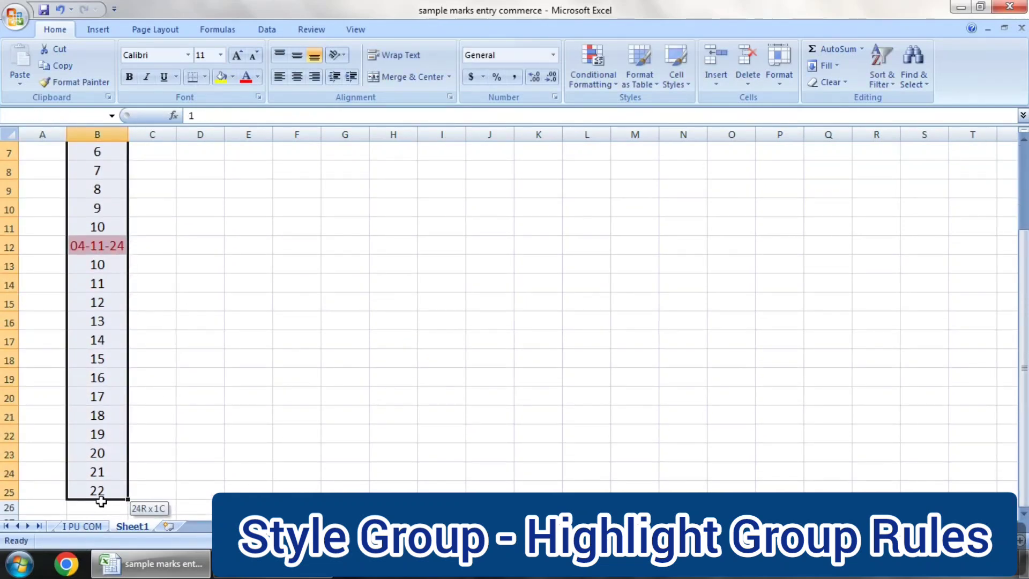
pyautogui.scroll(2, 655, 239)
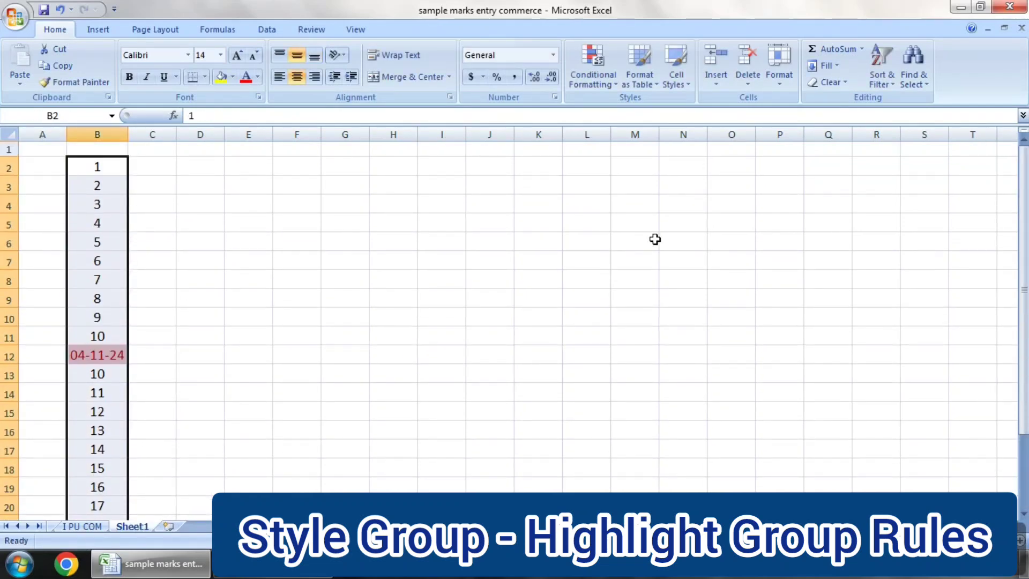
# - Apply an A Date Occurring rule with light red fill to the date
pyautogui.click(619, 84)
pyautogui.moveTo(642, 108)
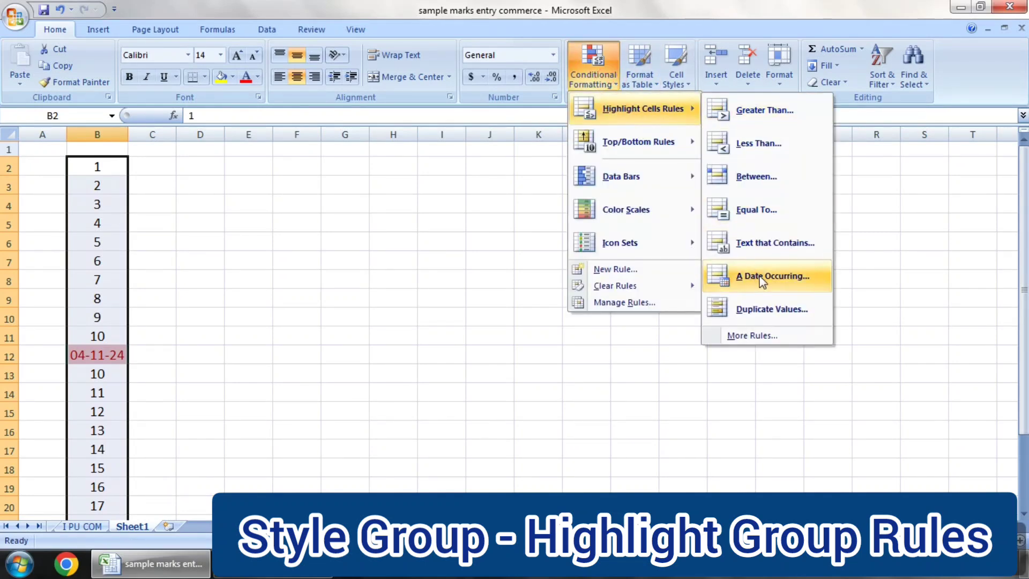
pyautogui.click(757, 275)
pyautogui.click(625, 337)
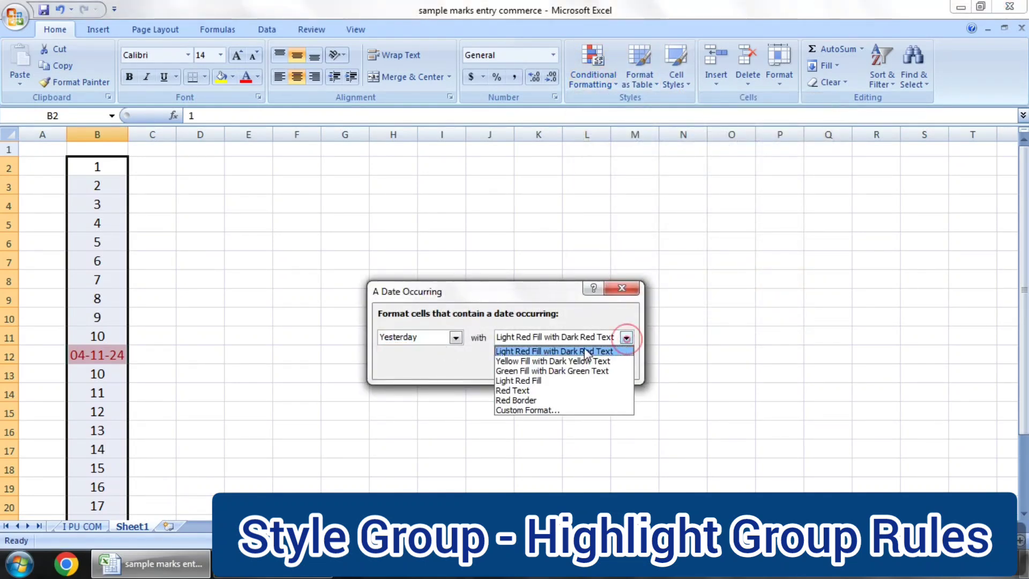
pyautogui.click(553, 378)
pyautogui.click(557, 365)
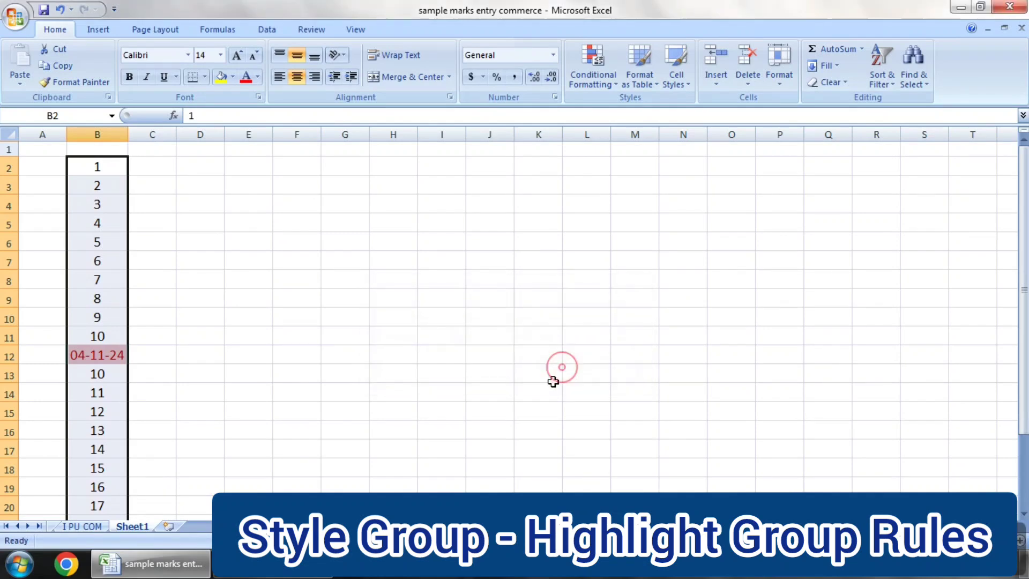
# - Apply another A Date Occurring rule using Yellow Fill with Dark Yellow Text to the date in B12
pyautogui.click(614, 84)
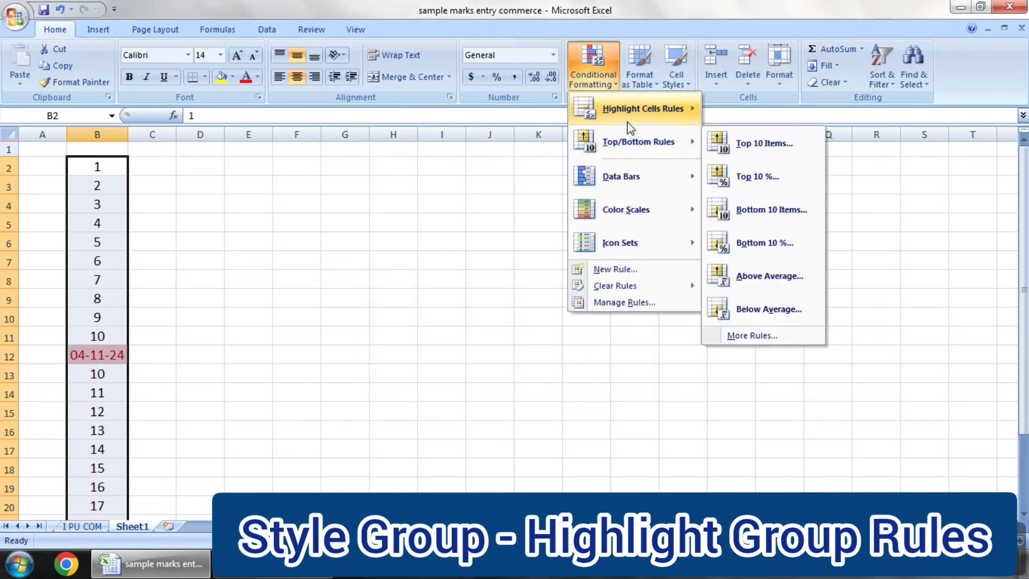
pyautogui.moveTo(642, 108)
pyautogui.click(776, 290)
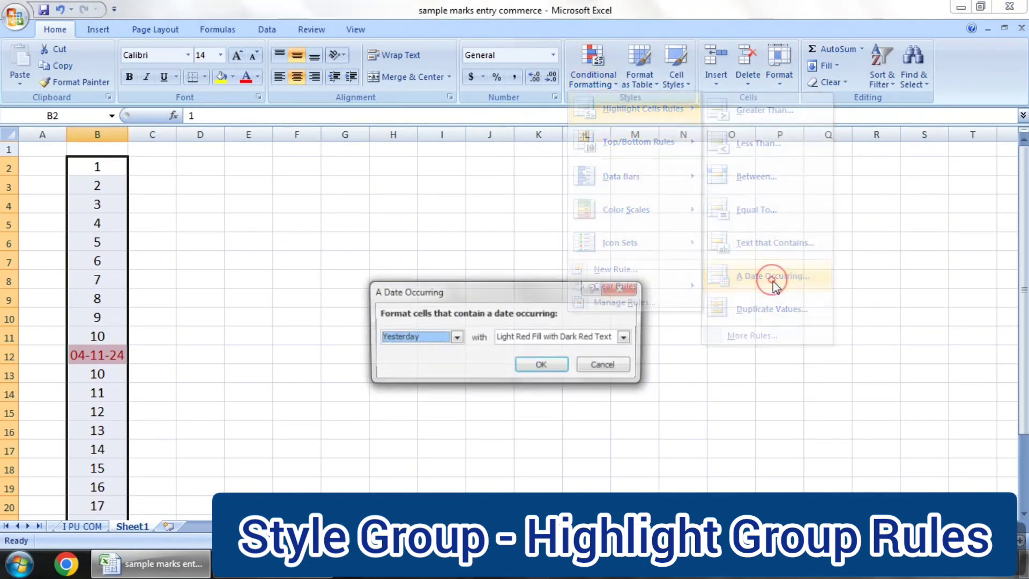
pyautogui.click(626, 337)
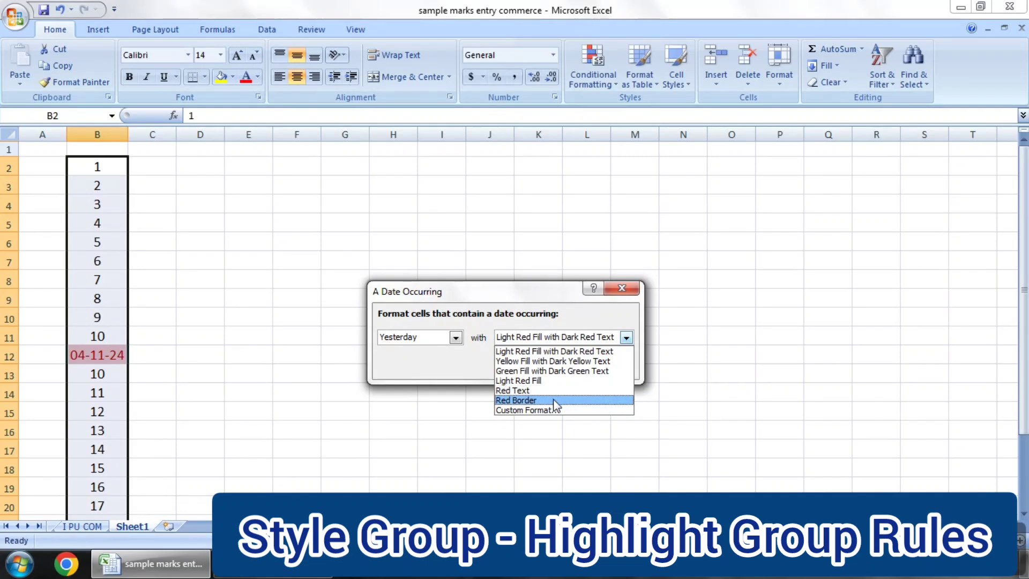
pyautogui.click(553, 399)
pyautogui.click(626, 337)
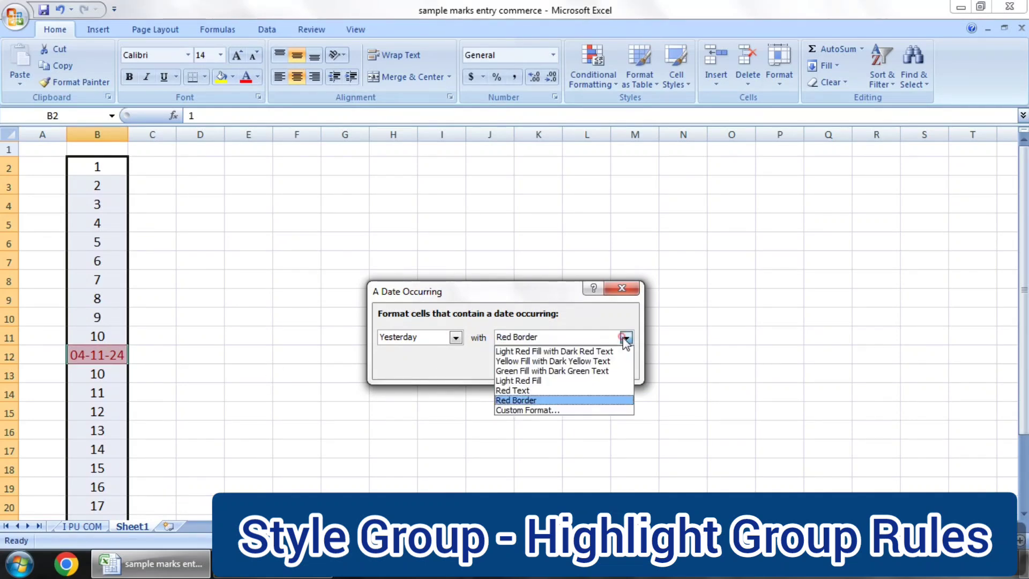
pyautogui.click(557, 357)
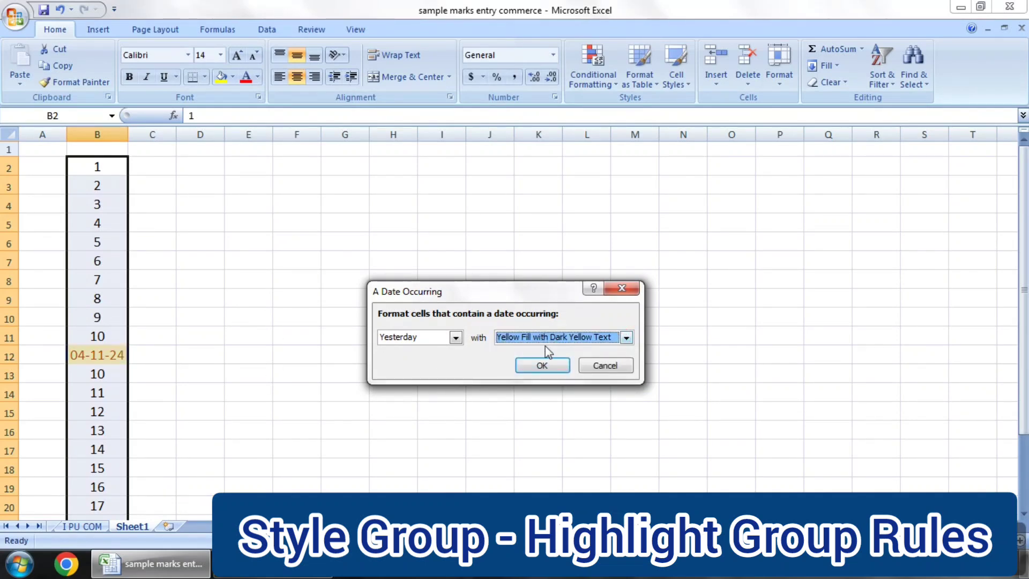
pyautogui.click(541, 365)
pyautogui.scroll(-4, 281, 297)
pyautogui.scroll(4, 281, 297)
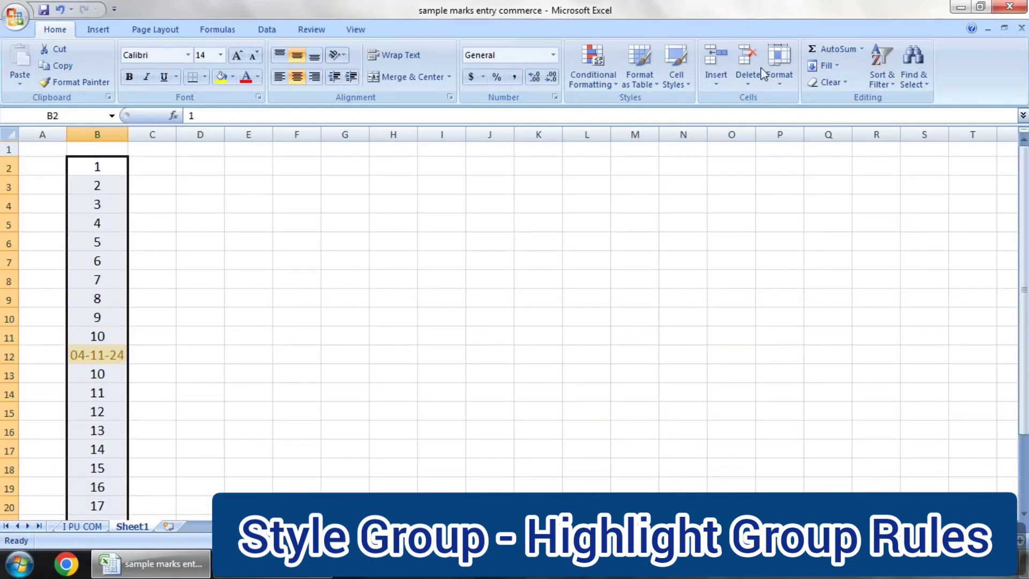
pyautogui.click(591, 80)
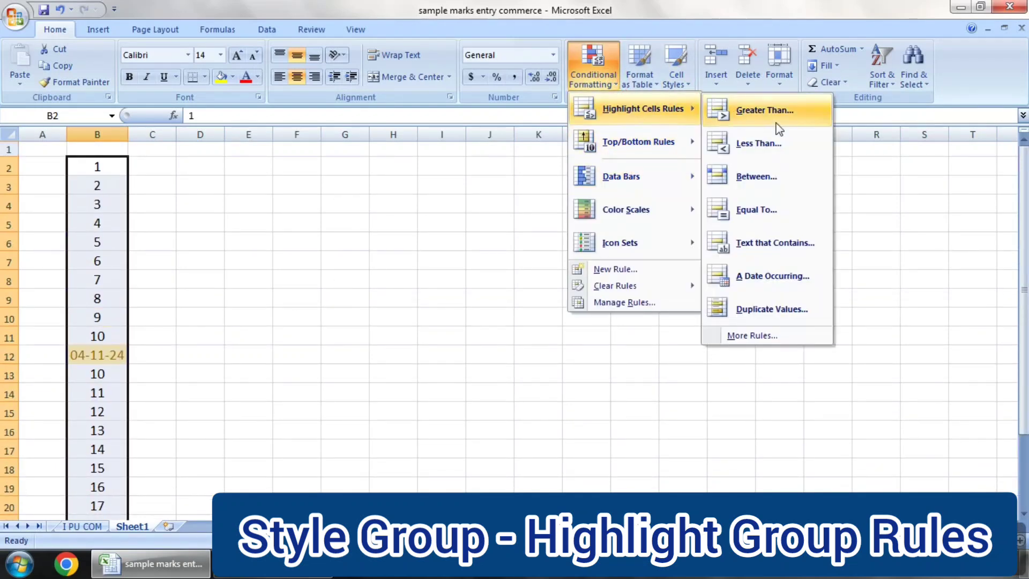
pyautogui.click(761, 335)
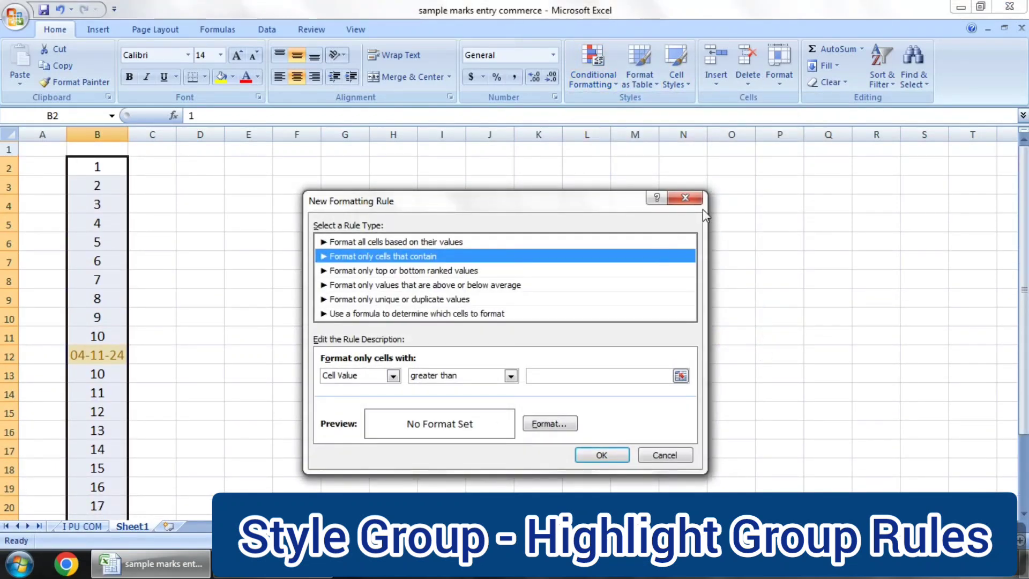
pyautogui.click(683, 197)
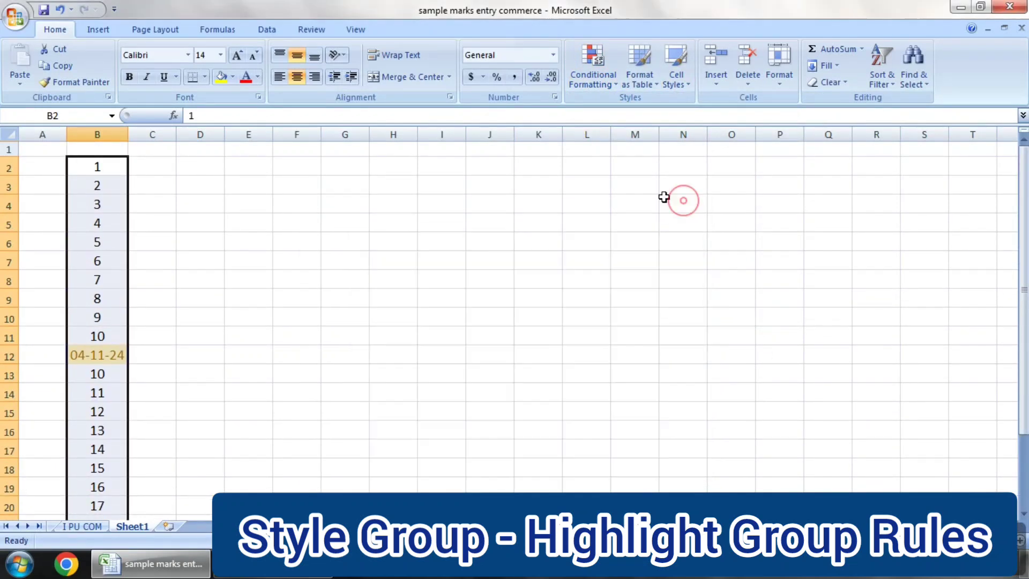
pyautogui.click(611, 87)
pyautogui.moveTo(639, 108)
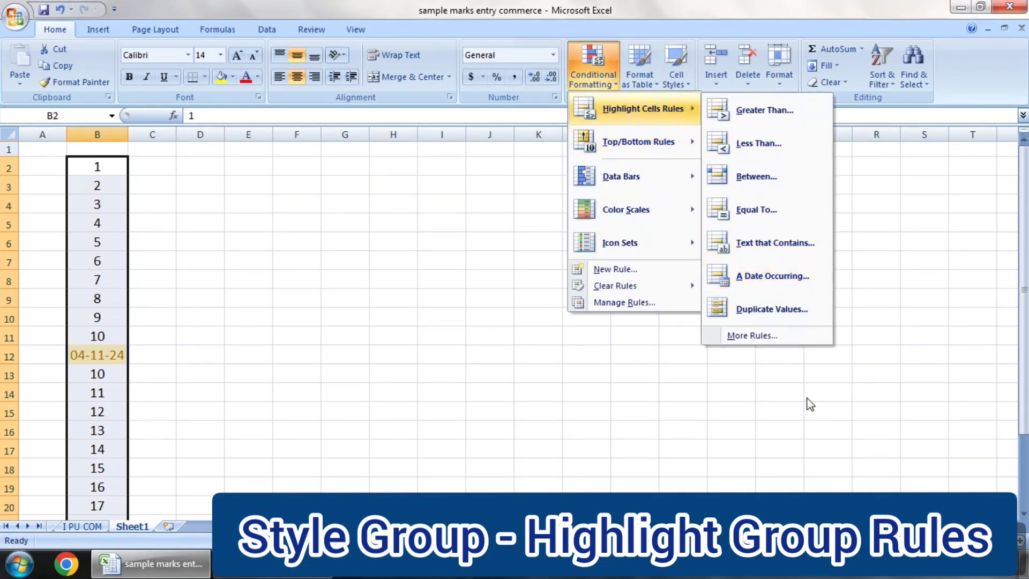
pyautogui.click(809, 431)
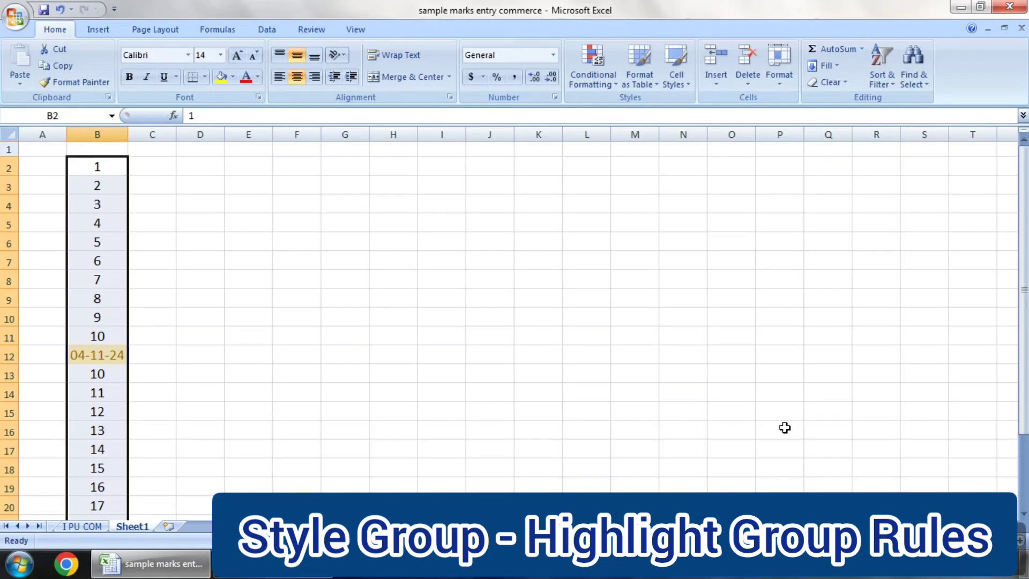